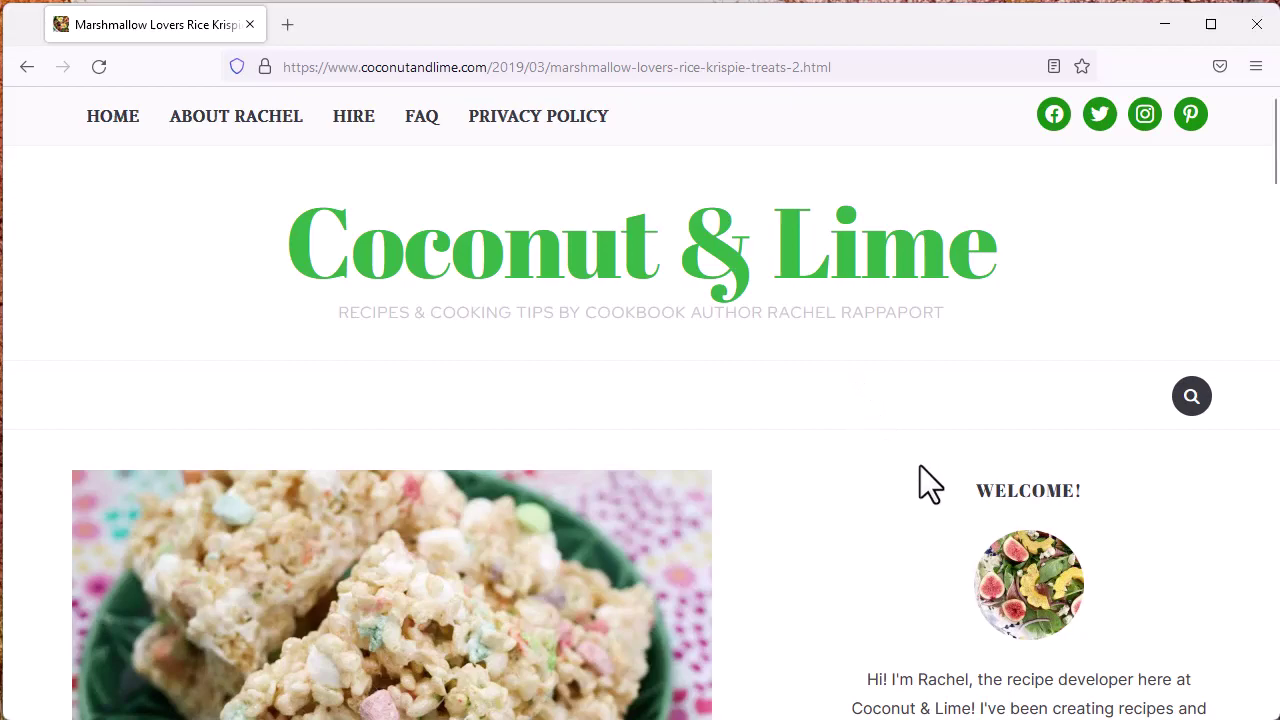
# - Scroll down the recipe page in Firefox to review the Marshmallow Lovers Rice Krispie Treats ingredients
pyautogui.scroll(-3, 920, 469)
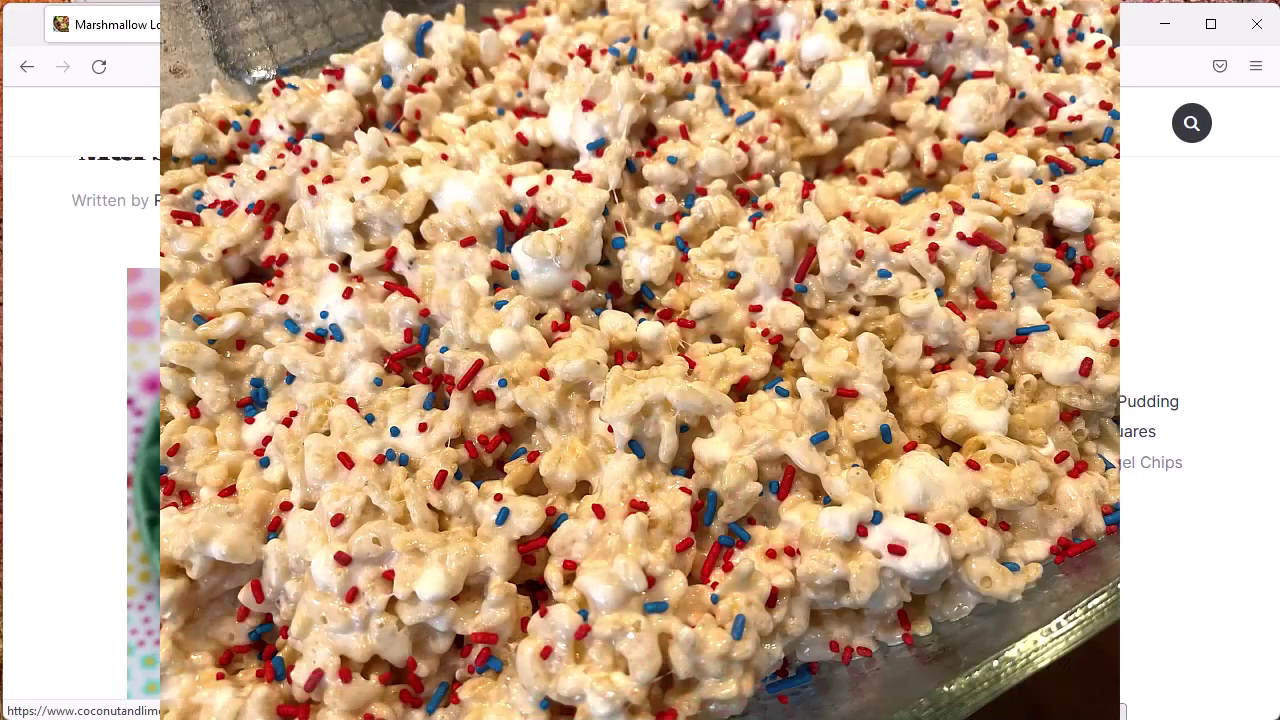
pyautogui.scroll(-2, 930, 485)
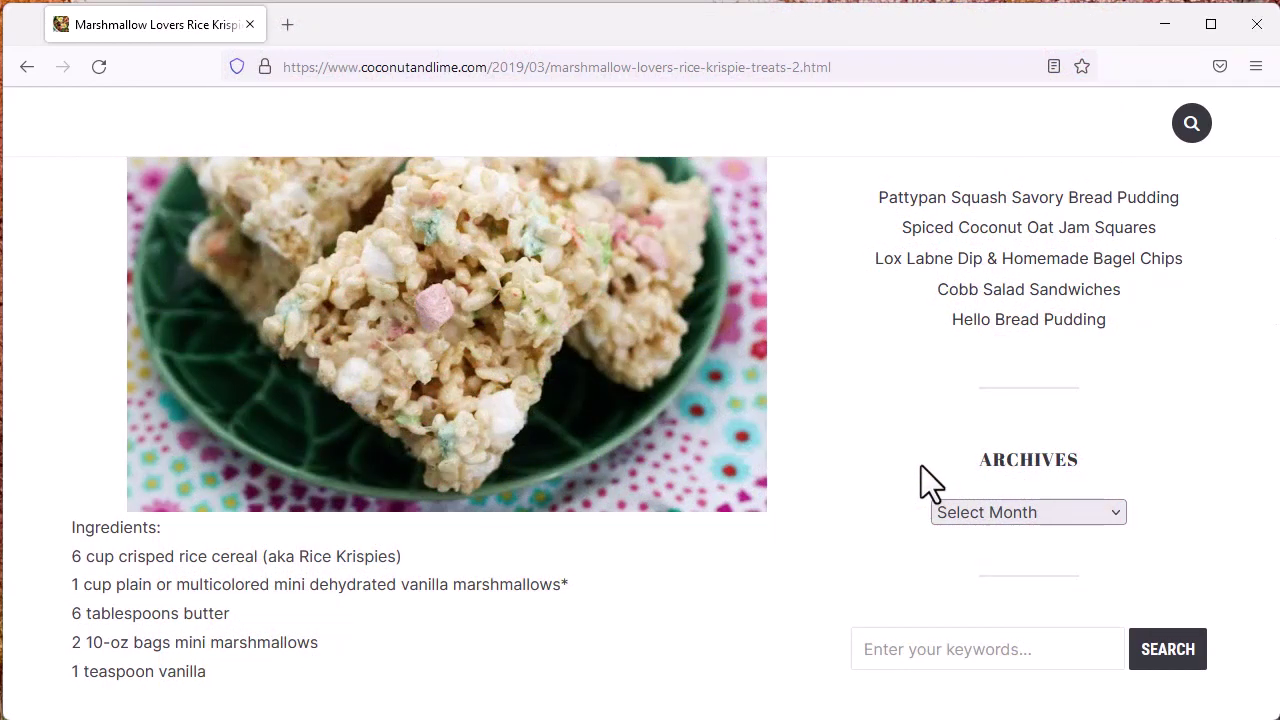
pyautogui.scroll(-2, 921, 468)
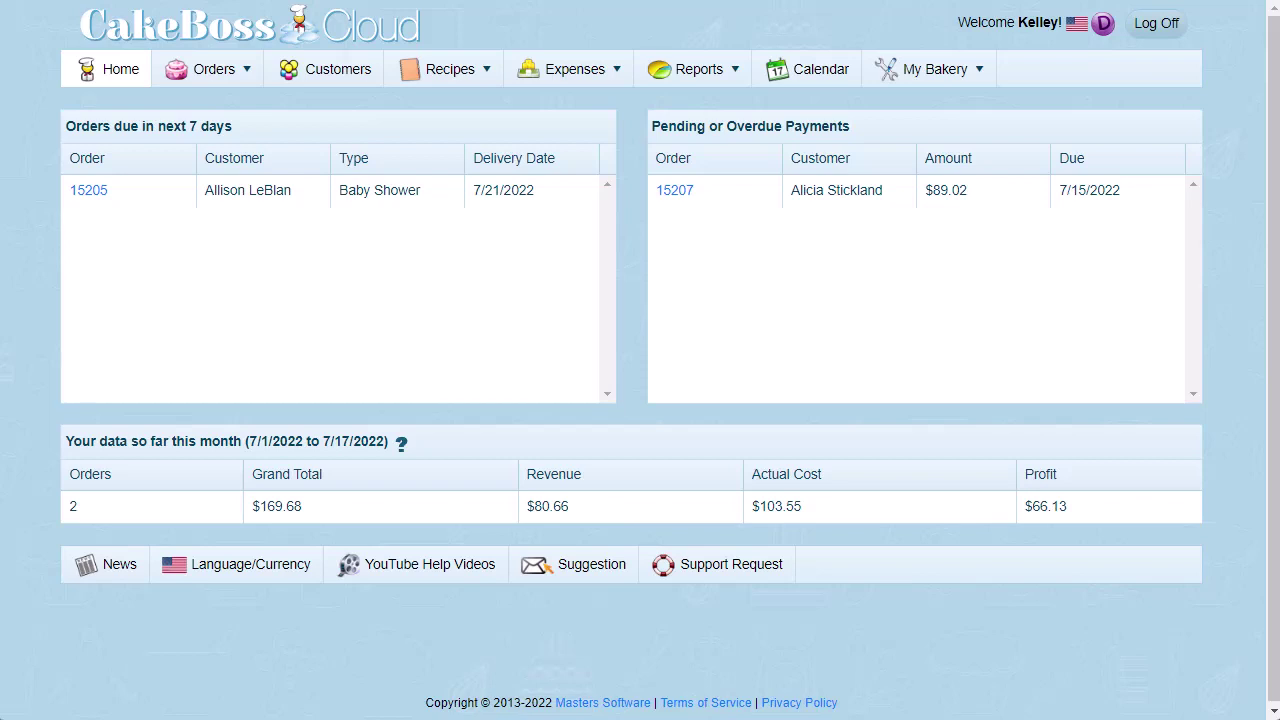
# - Add a Bars recipe with the pasted name 'Marshmallow Lovers Rice Krispy Treats'
pyautogui.click(463, 72)
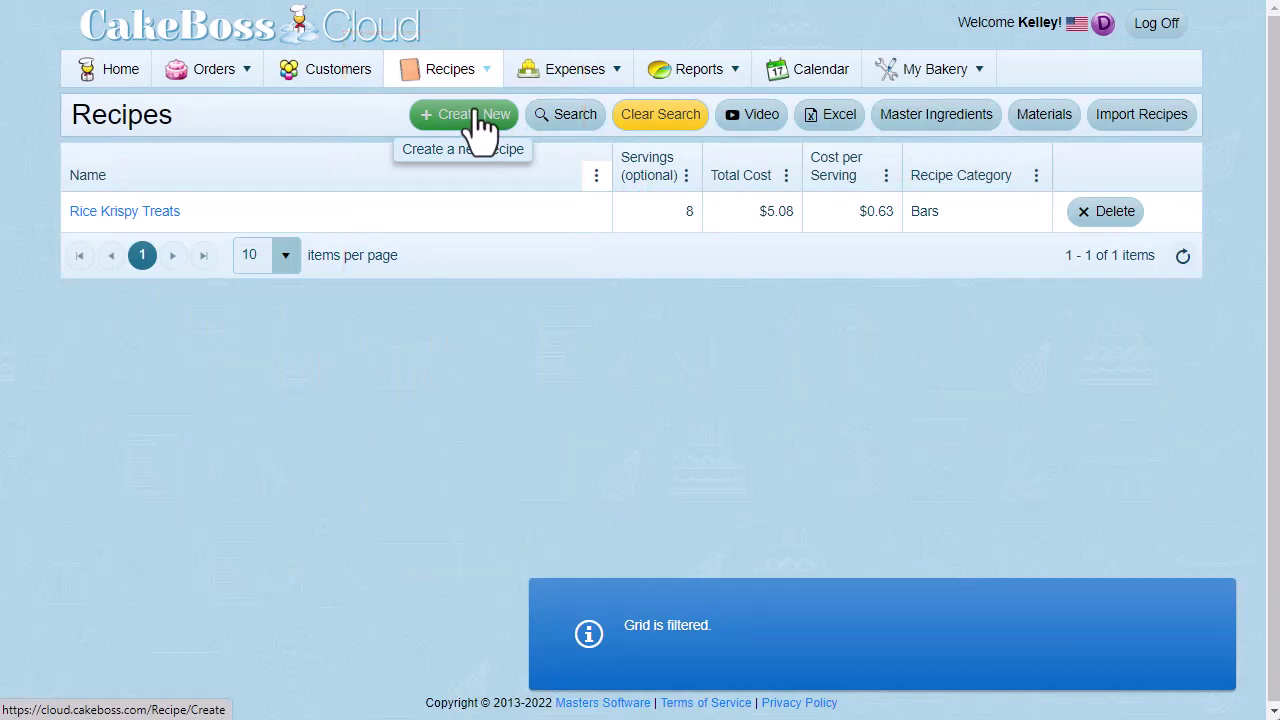
pyautogui.click(480, 125)
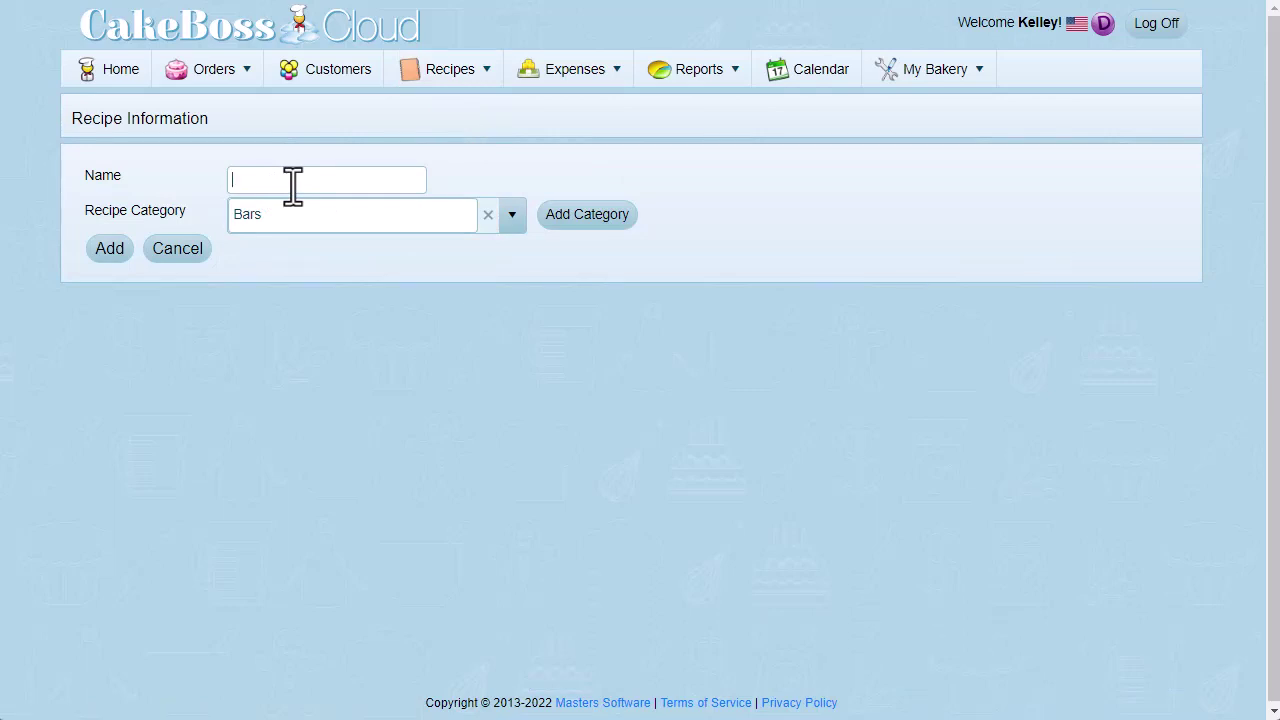
pyautogui.write('Marshmallow Lovers Rice Krispy Treats')
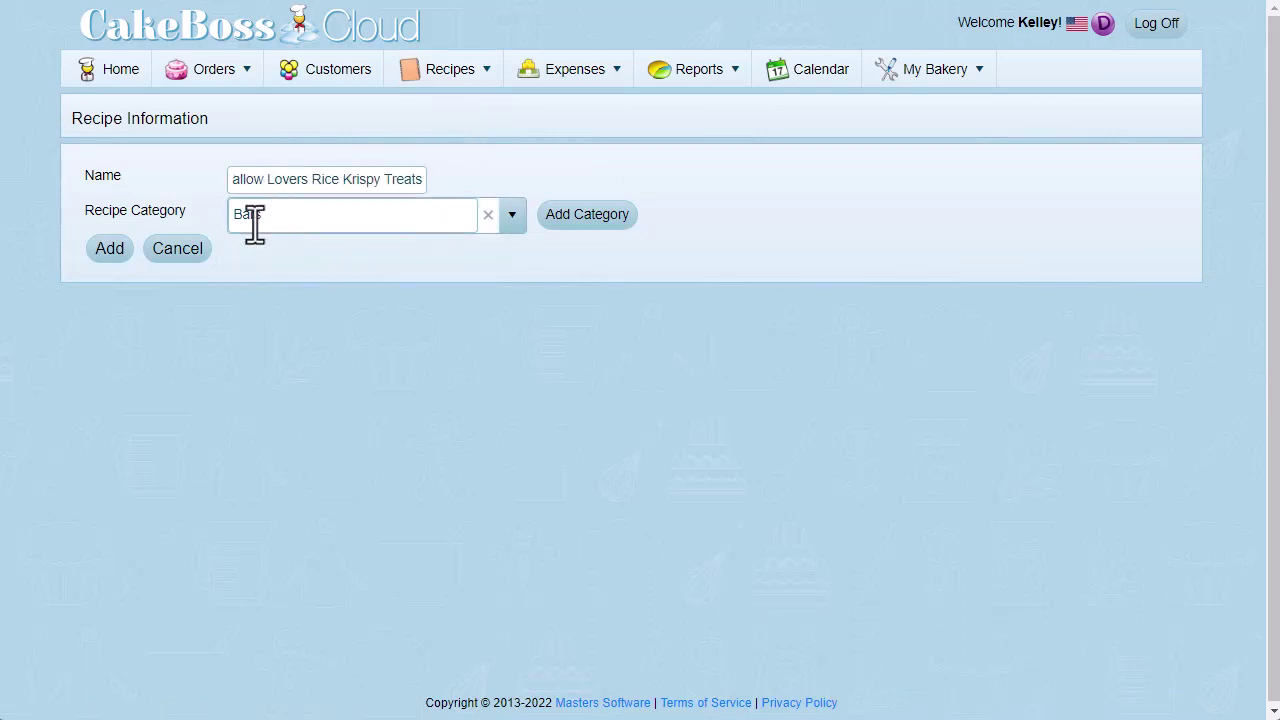
pyautogui.click(105, 248)
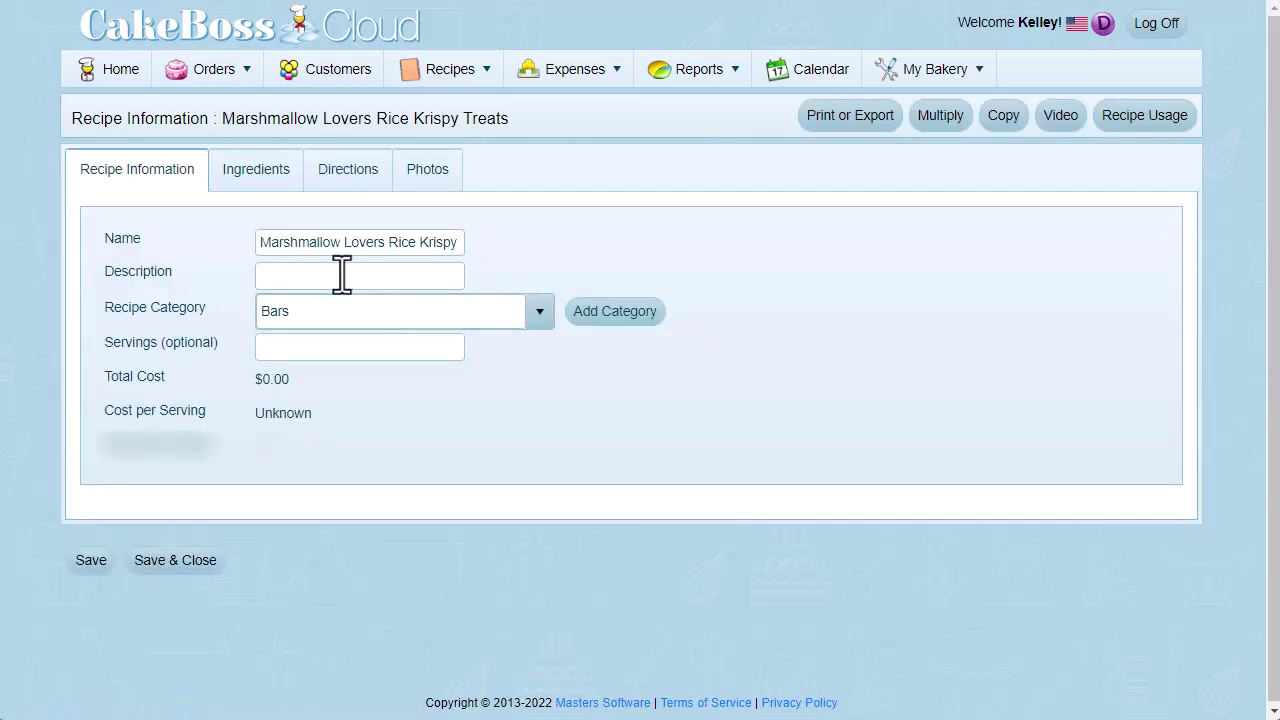
# - Enter 'Coconut and Lime.com' as the recipe description and 8 as the servings
pyautogui.click(337, 270)
pyautogui.write('Coconut and Lime.com')
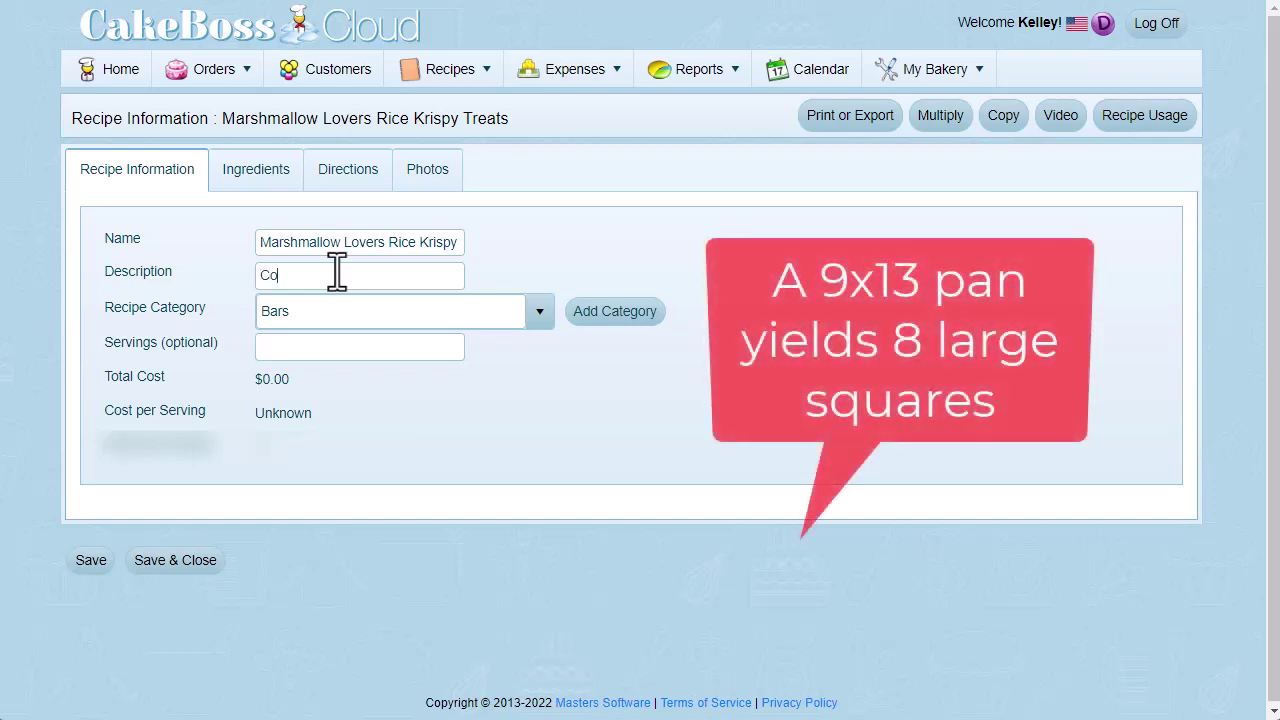
pyautogui.click(360, 350)
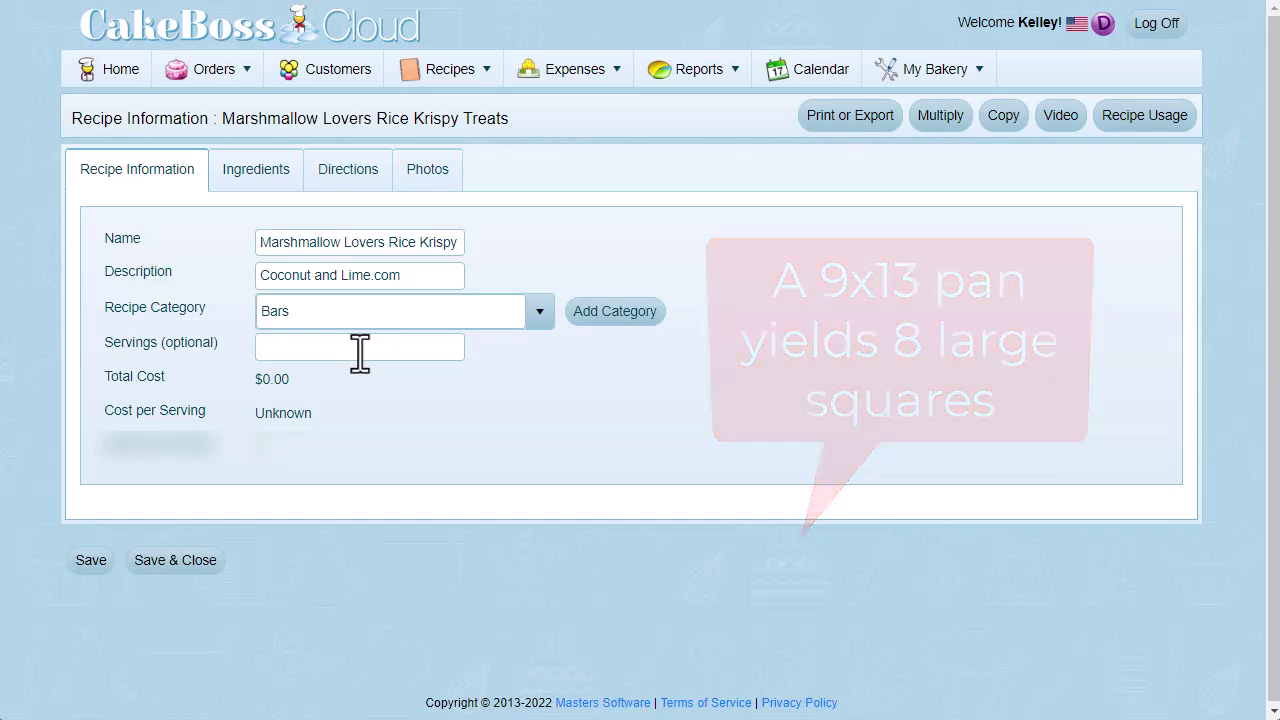
pyautogui.write('8')
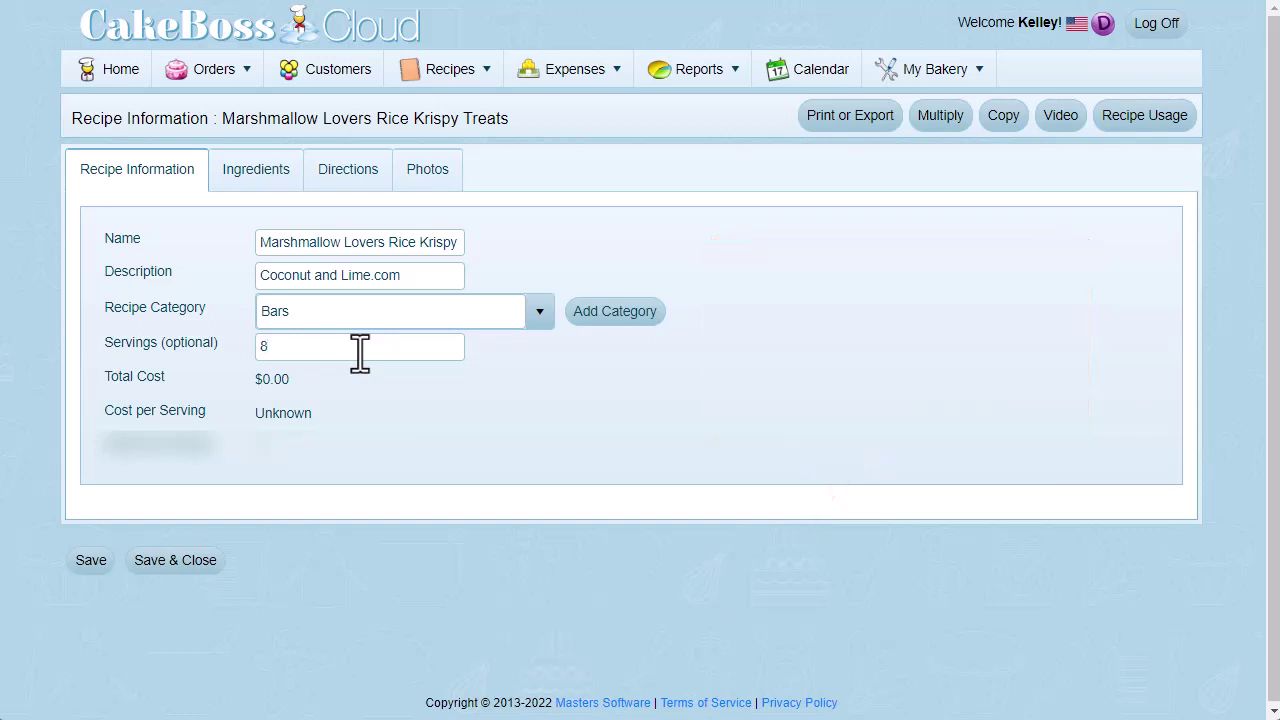
# - Add 6 cups Rice Krispies cereal and 6 tbsp butter to the recipe's ingredients
pyautogui.click(248, 185)
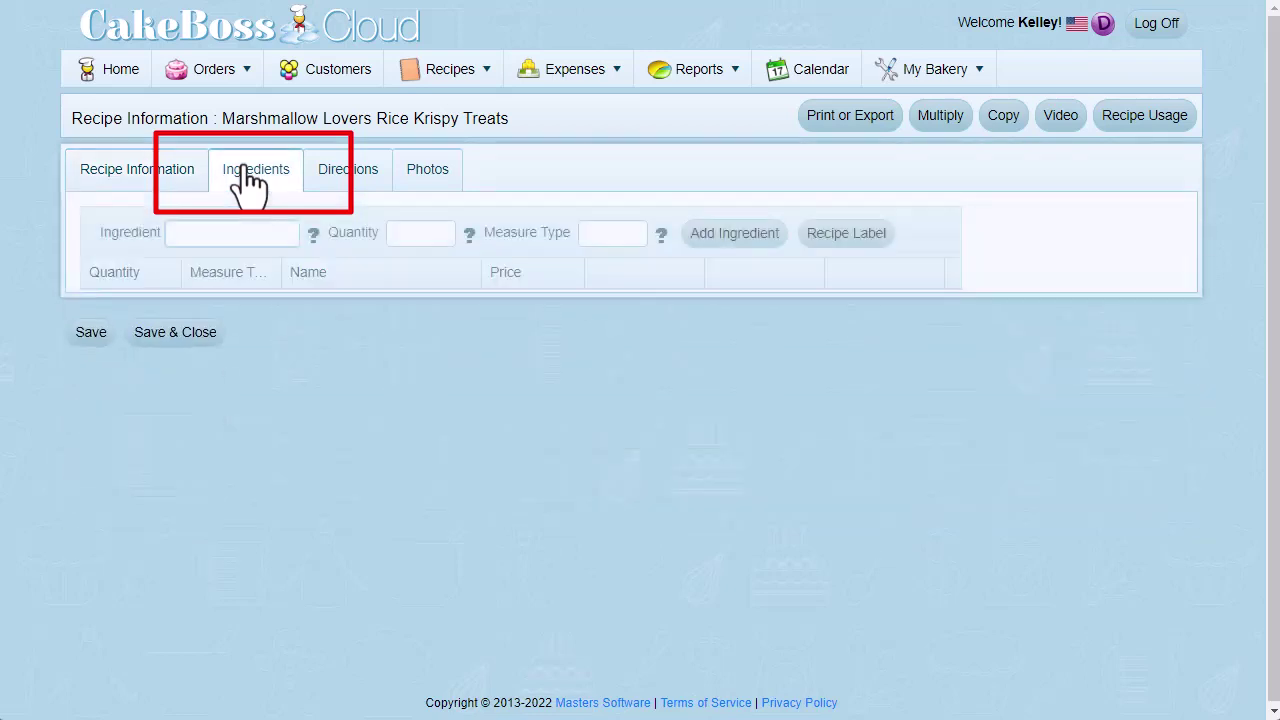
pyautogui.click(257, 232)
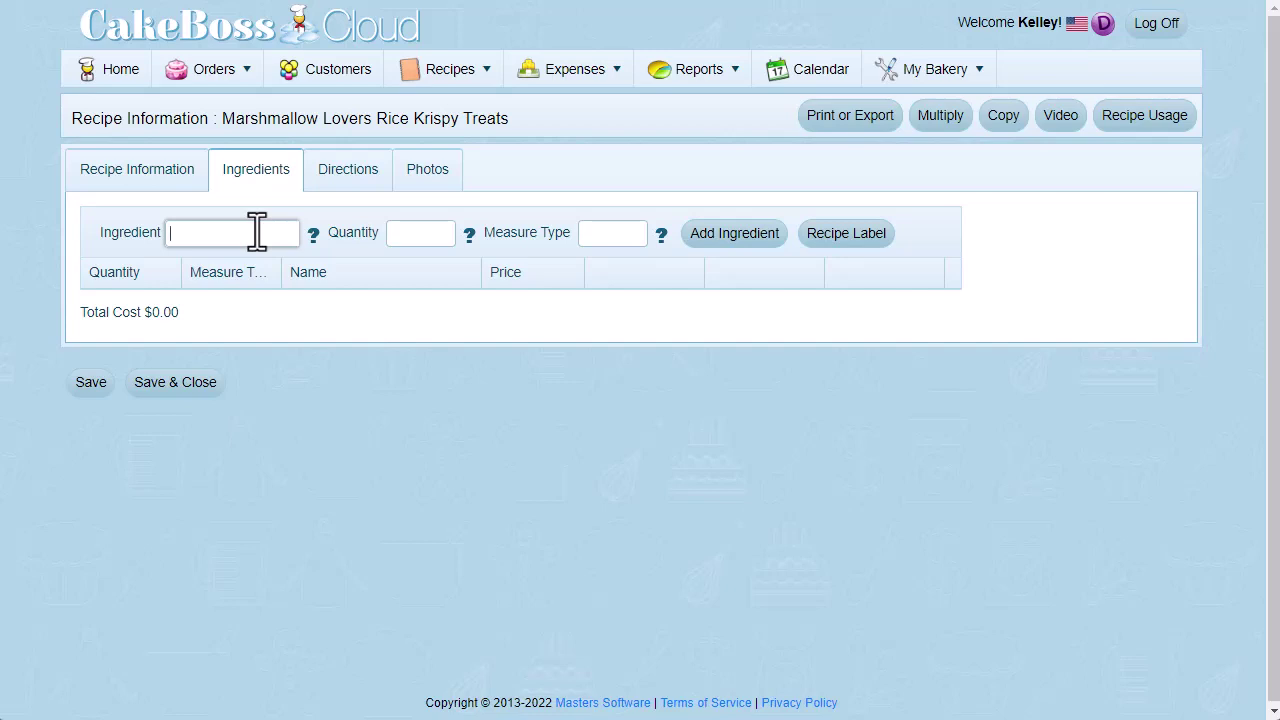
pyautogui.write('cer')
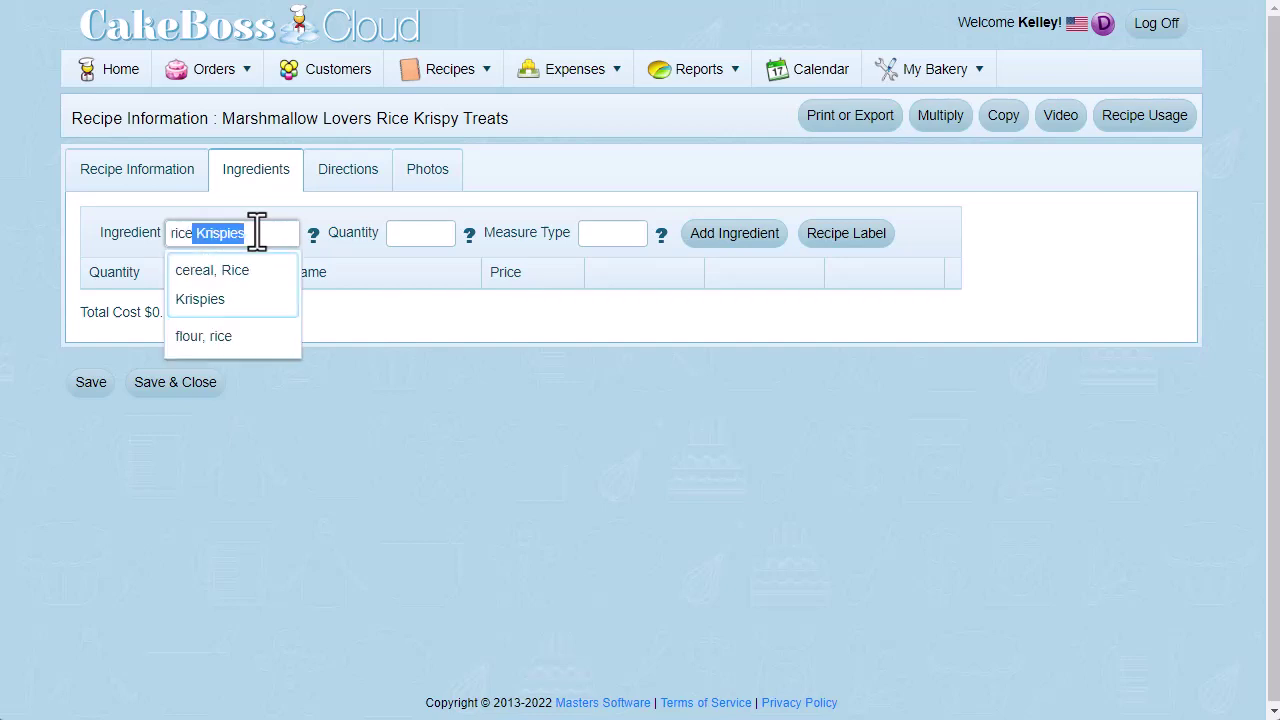
pyautogui.press('Return')
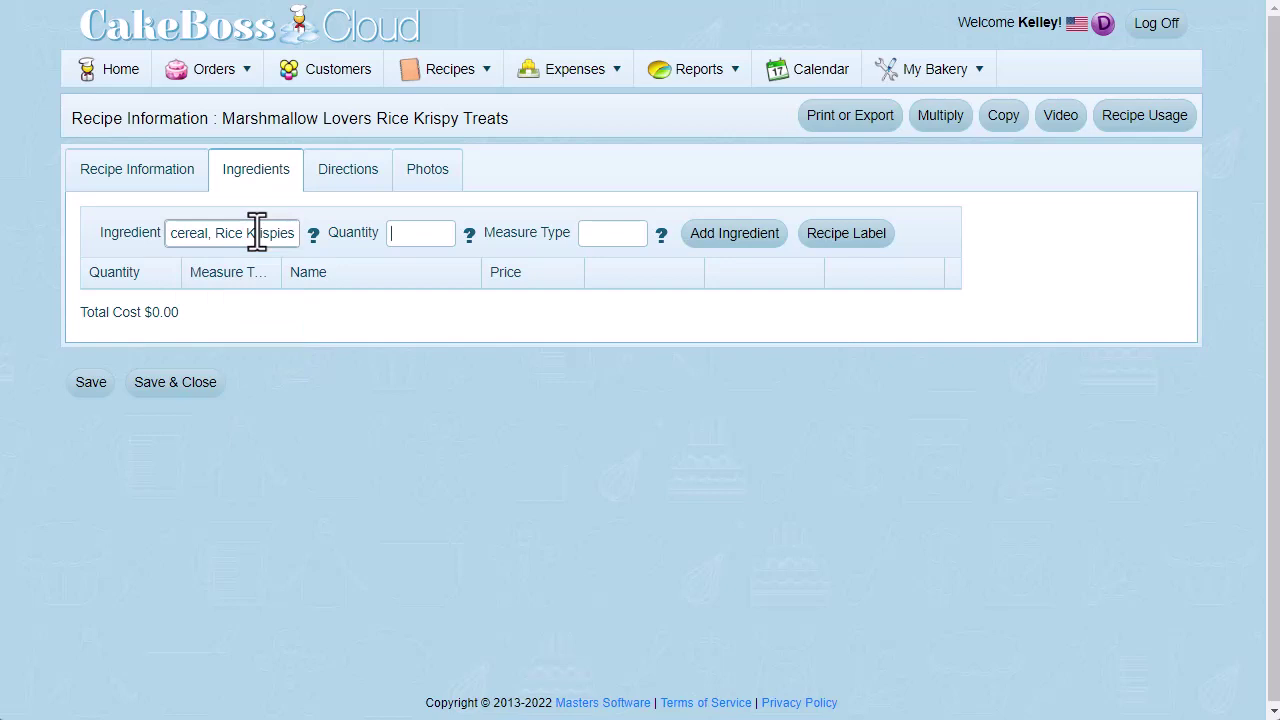
pyautogui.write('6')
pyautogui.press('Return')
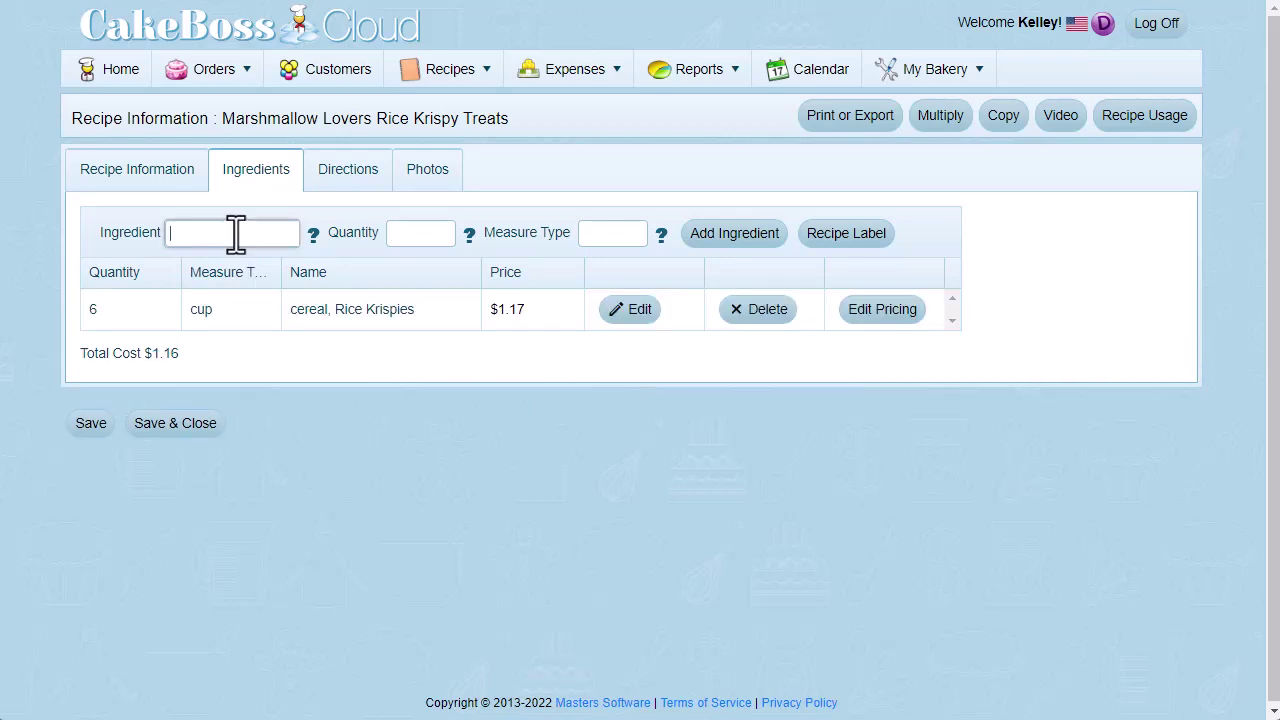
pyautogui.write('butter')
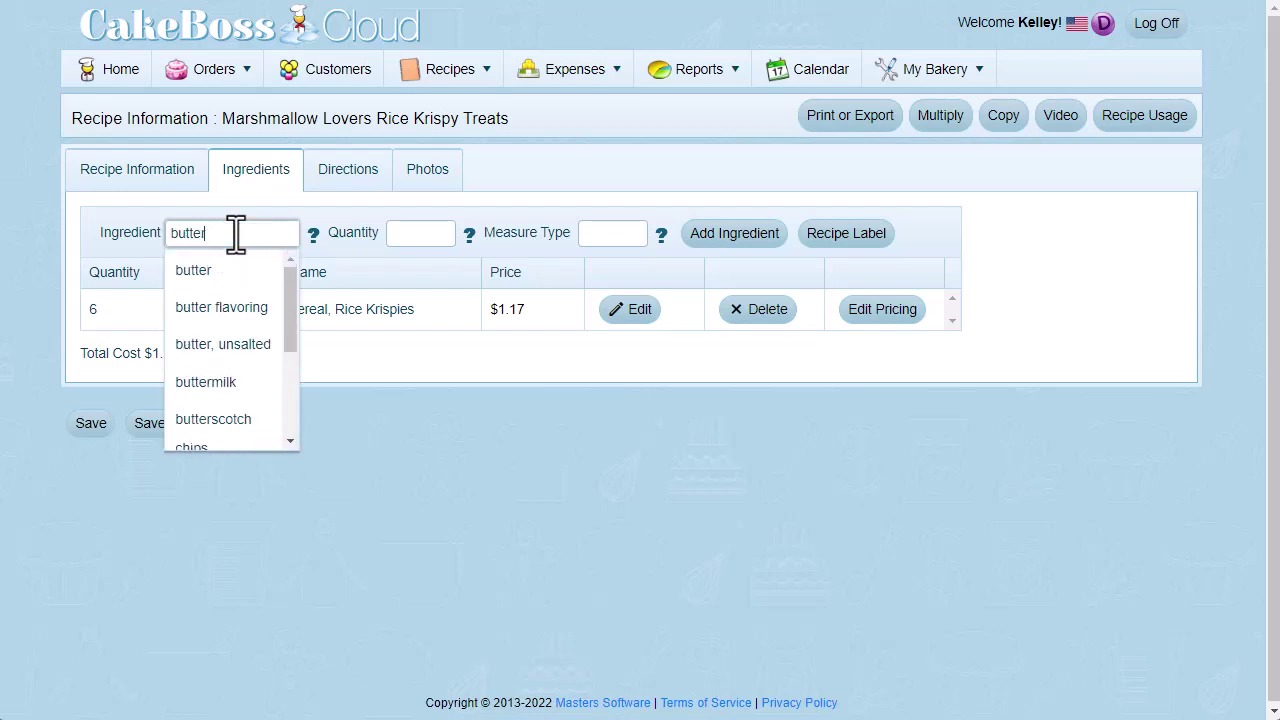
pyautogui.press('Tab')
pyautogui.write('6')
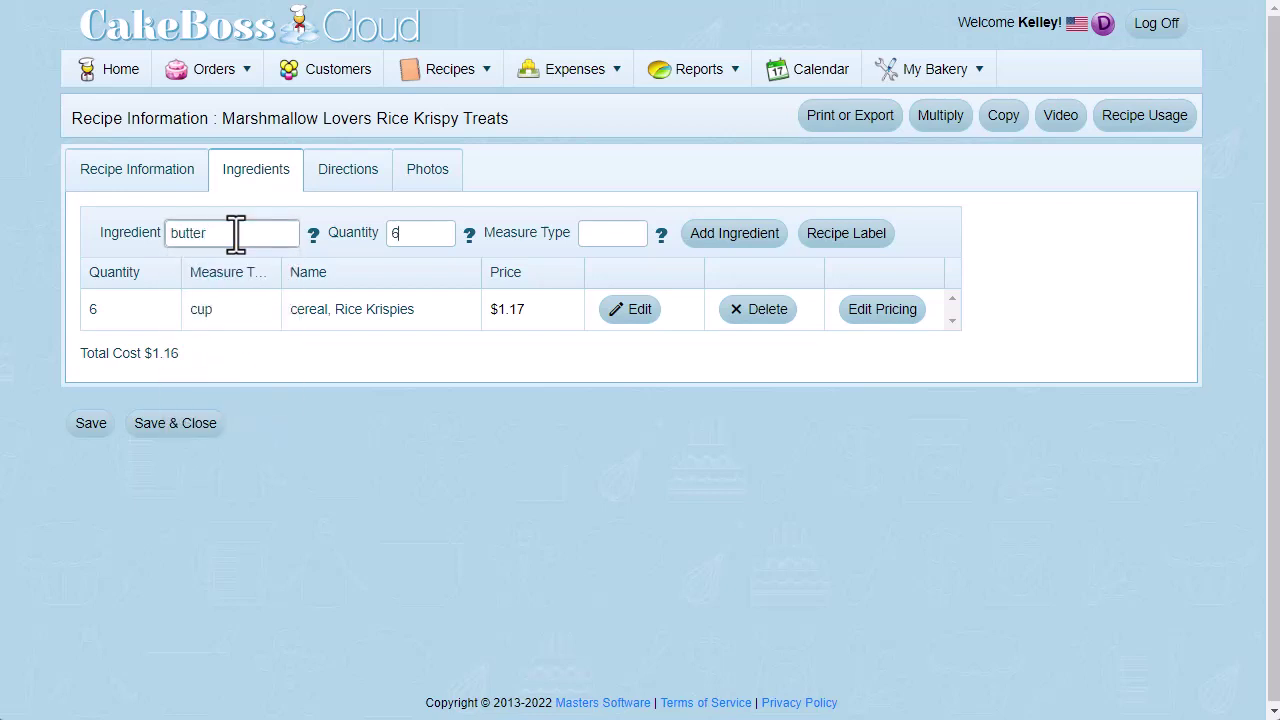
pyautogui.write('tbsp')
pyautogui.press('Return')
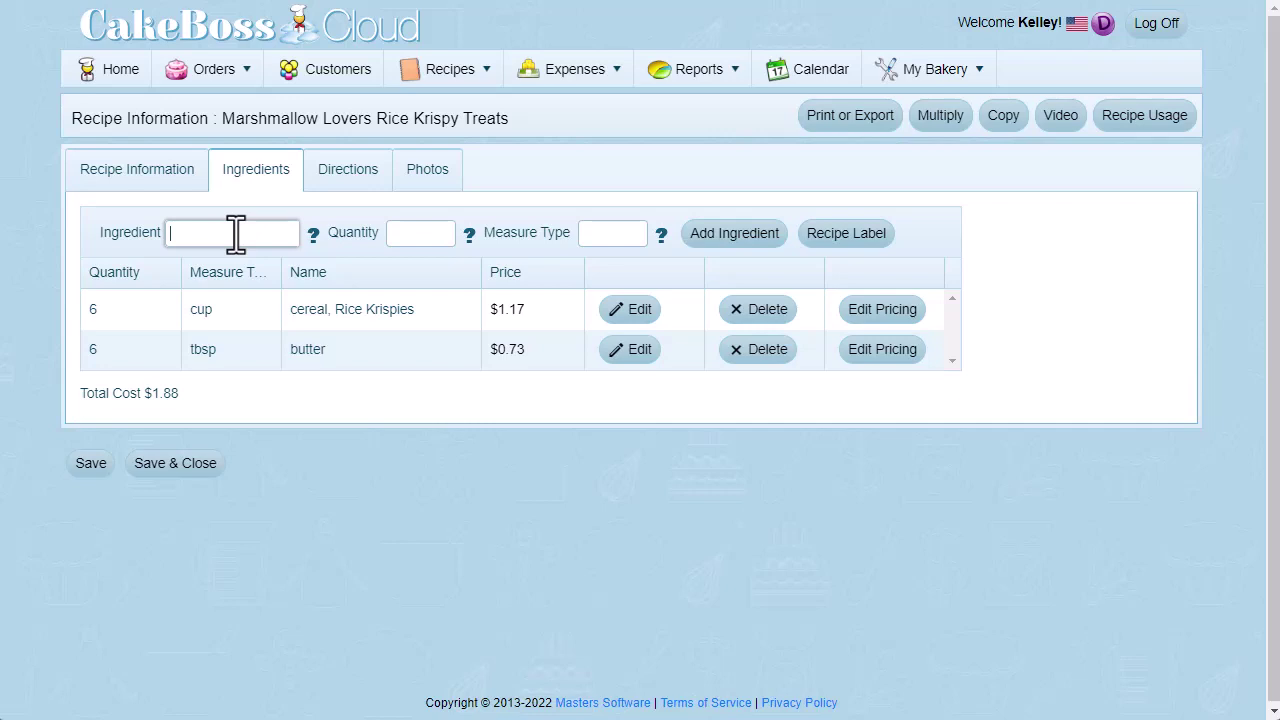
# - Add 21 oz small marshmallows and 1 cup dehydrated mini marshmallows to the ingredients
pyautogui.write('marshmallows')
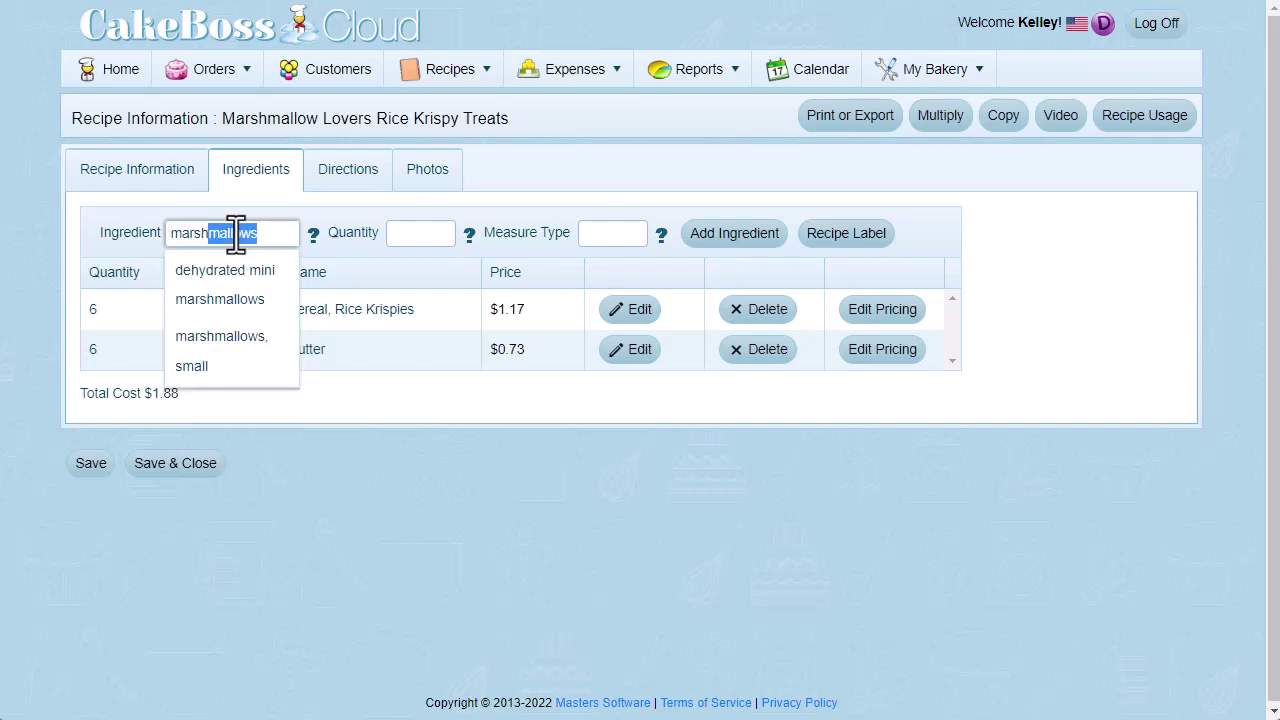
pyautogui.click(232, 355)
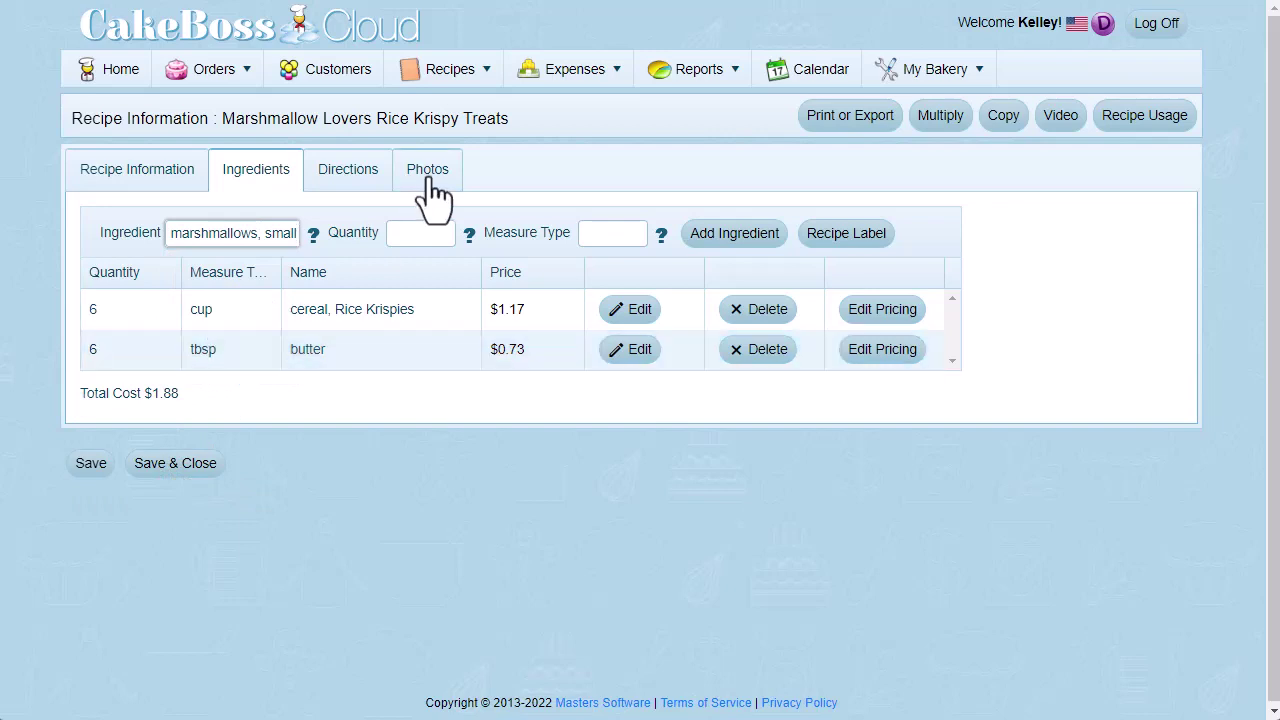
pyautogui.click(428, 235)
pyautogui.write('21')
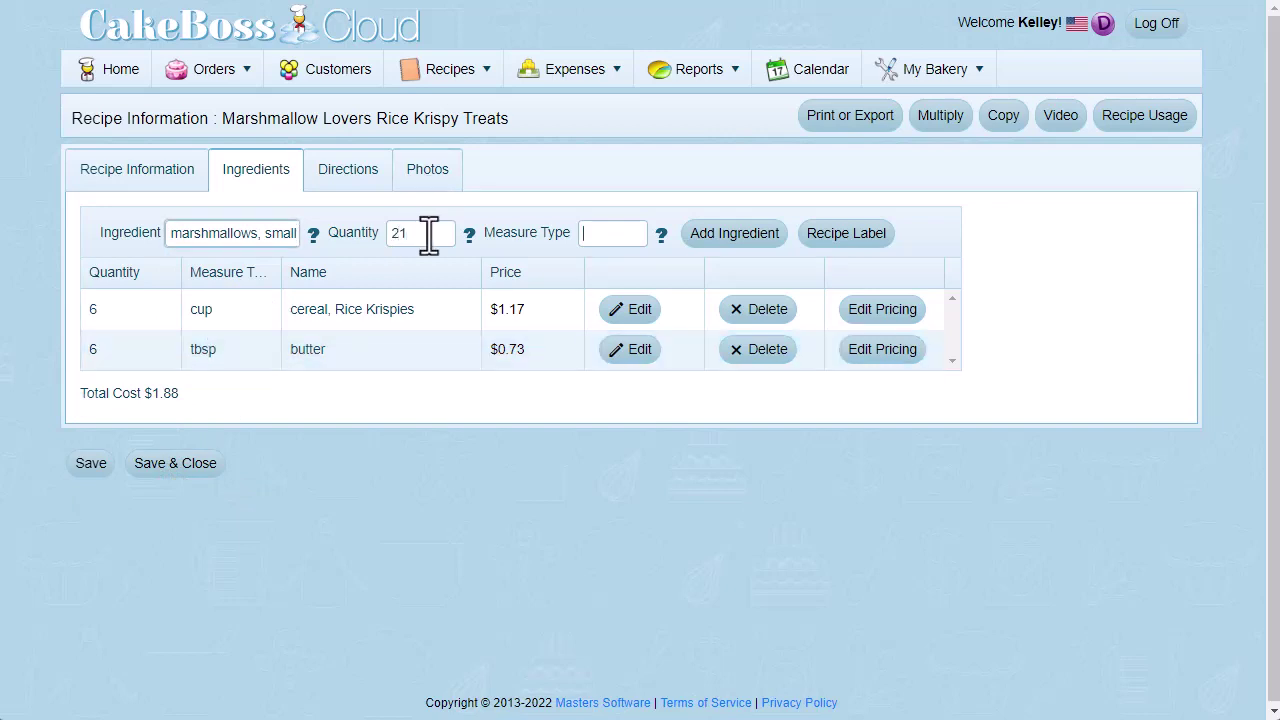
pyautogui.write('oz')
pyautogui.click(724, 240)
pyautogui.click(255, 235)
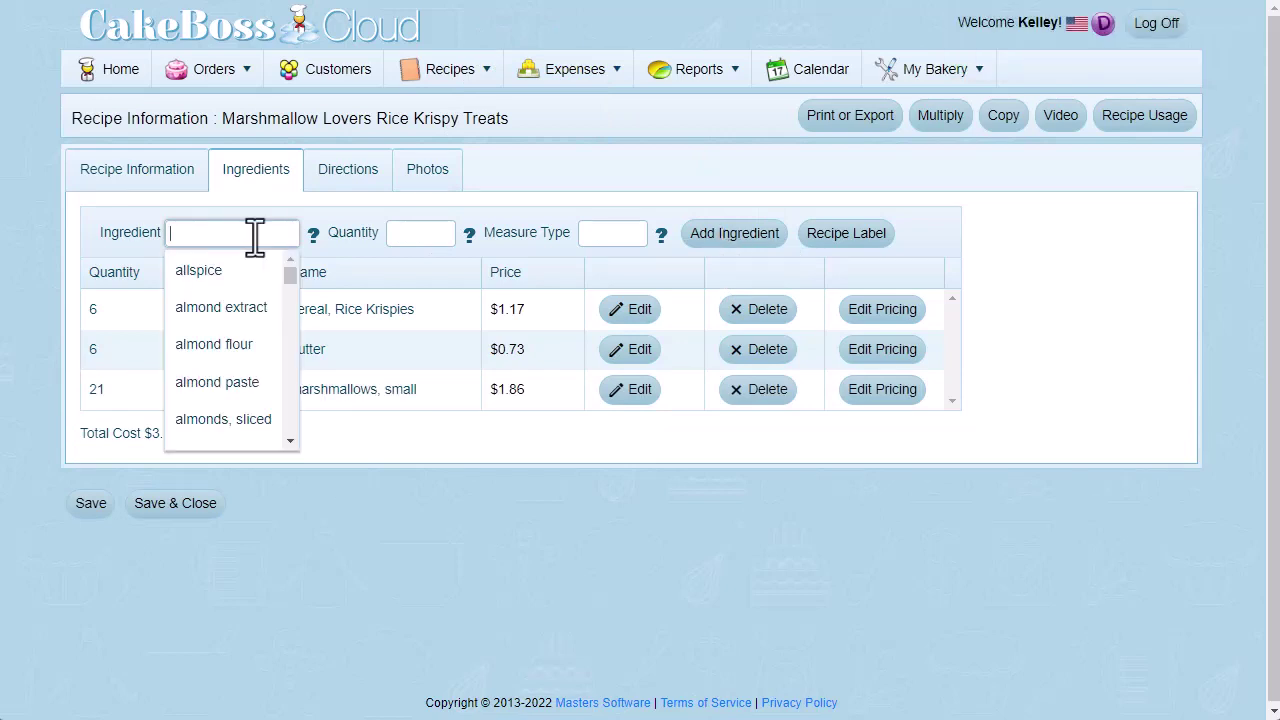
pyautogui.write('dehydrated mini mars')
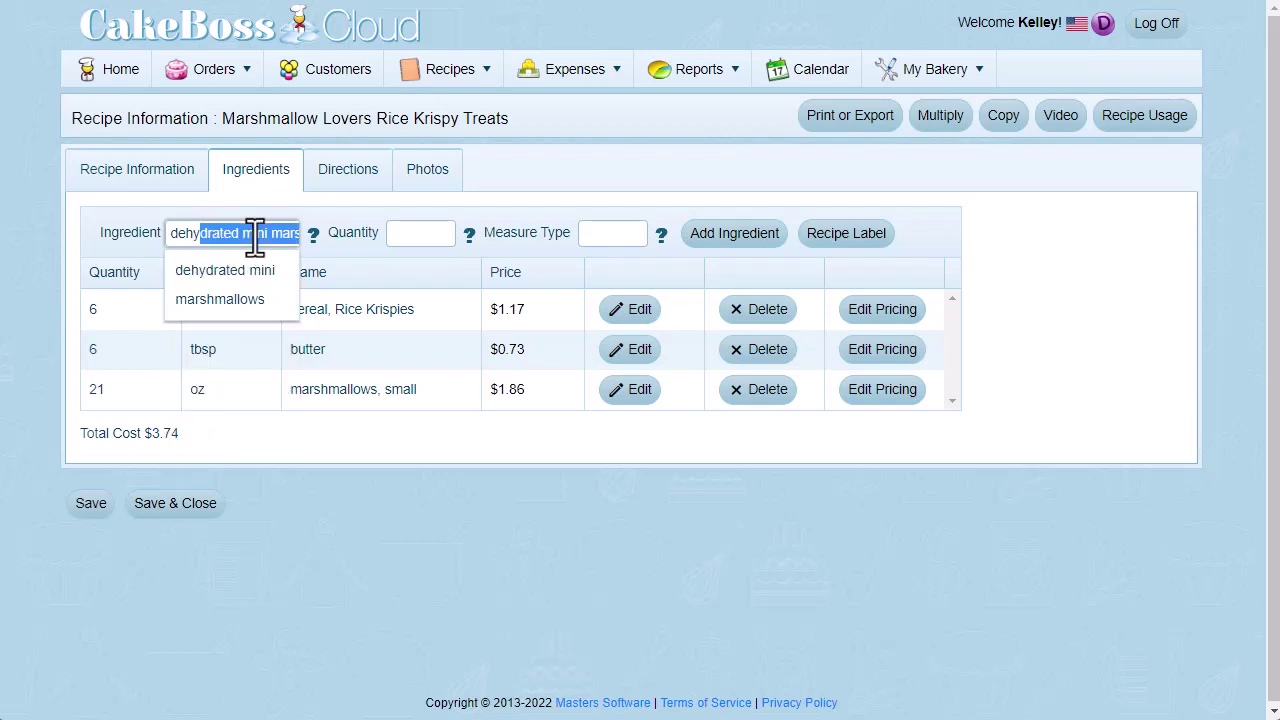
pyautogui.press('Tab')
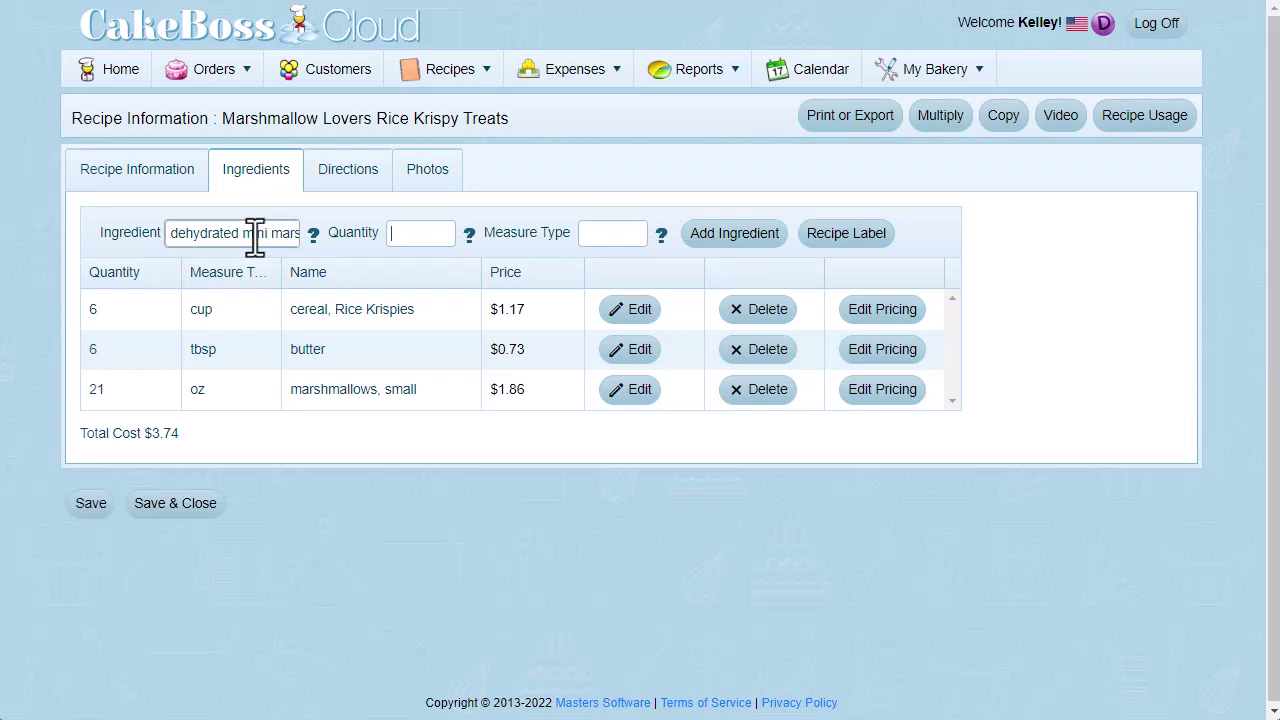
pyautogui.write('1')
pyautogui.press('Tab')
pyautogui.write('cup')
pyautogui.press('Return')
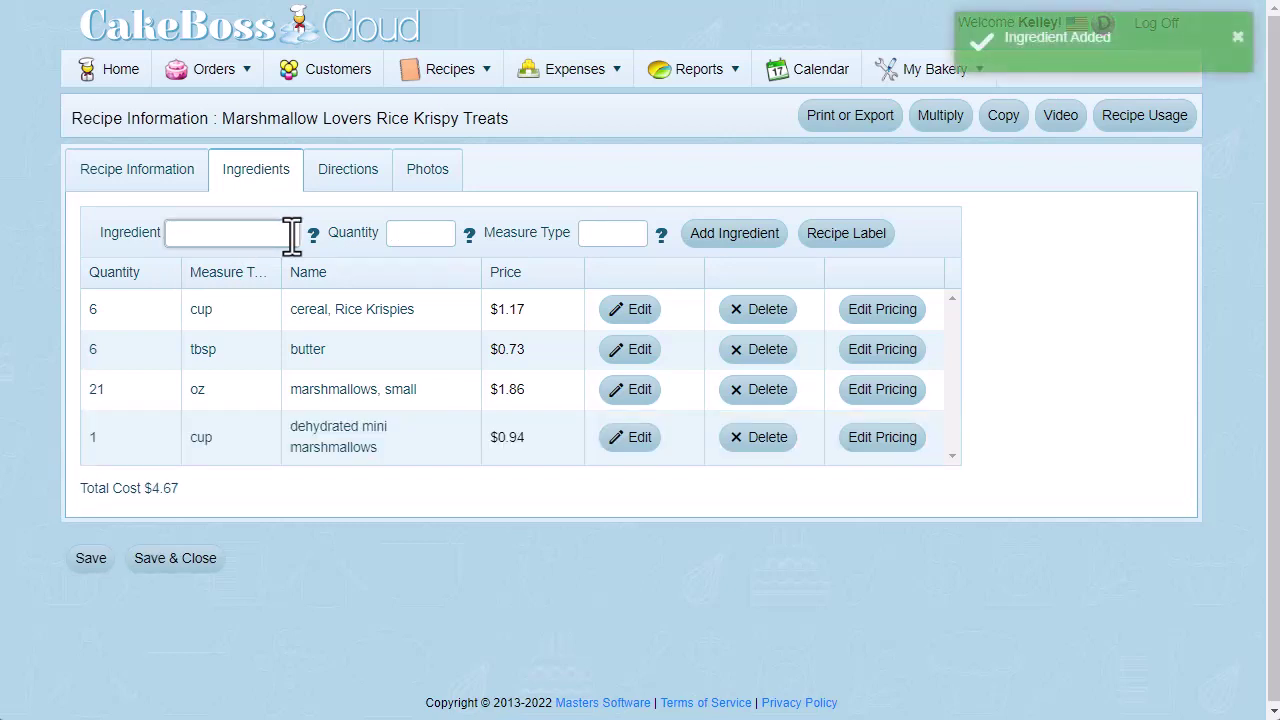
# - Add 1 tsp vanilla and save the recipe at a $5.05 total
pyautogui.write('va')
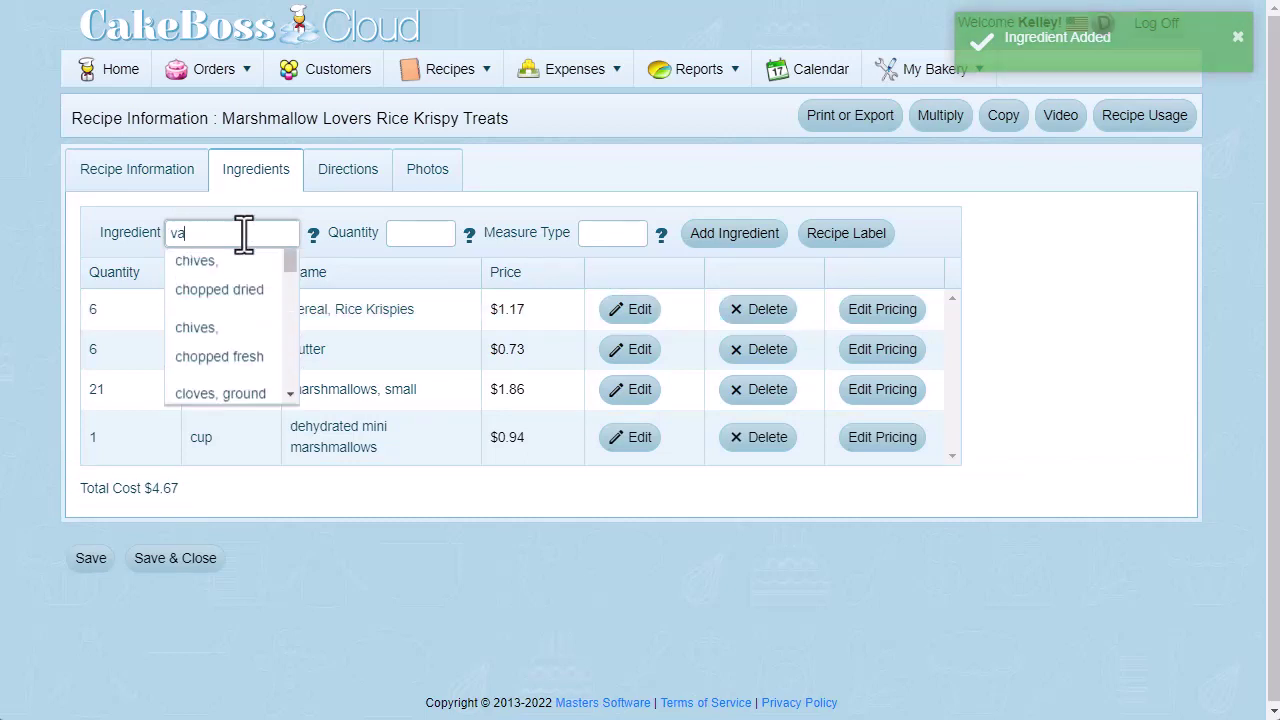
pyautogui.write('nilla')
pyautogui.press('Tab')
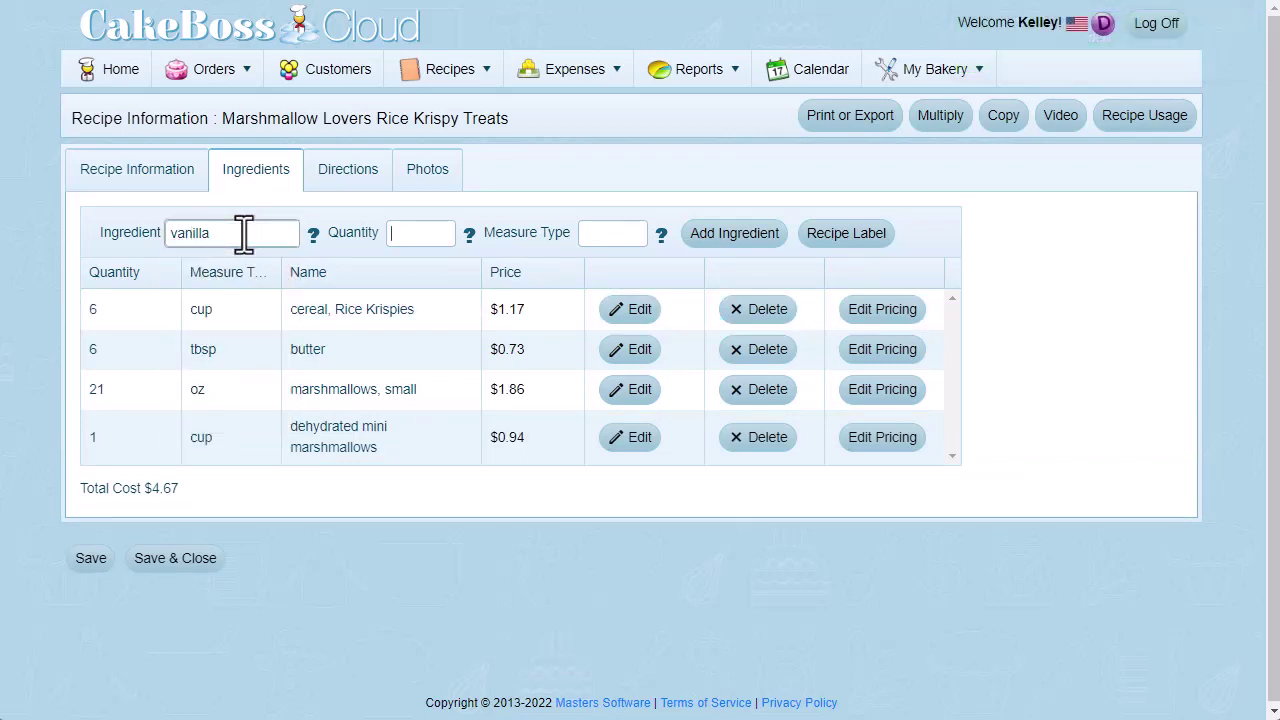
pyautogui.press('Return')
pyautogui.click(91, 600)
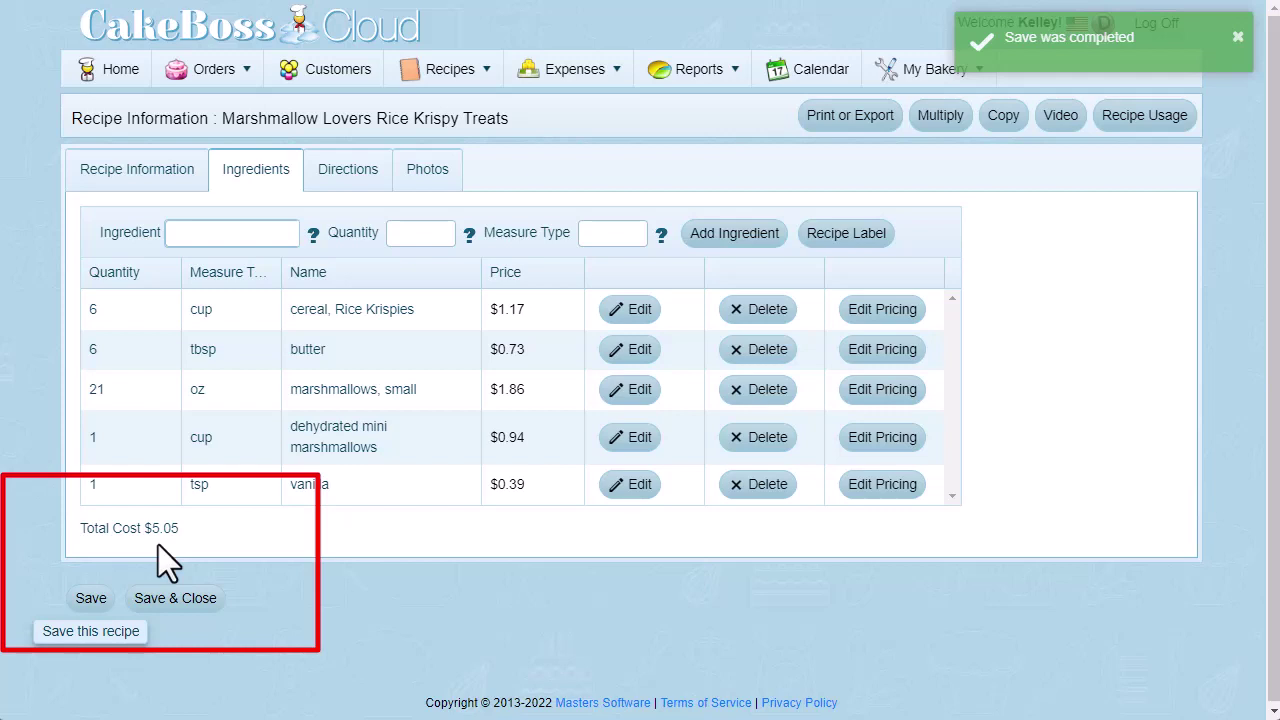
# - Bring up the recipe's general information, showing $0.63 per serving
pyautogui.click(148, 178)
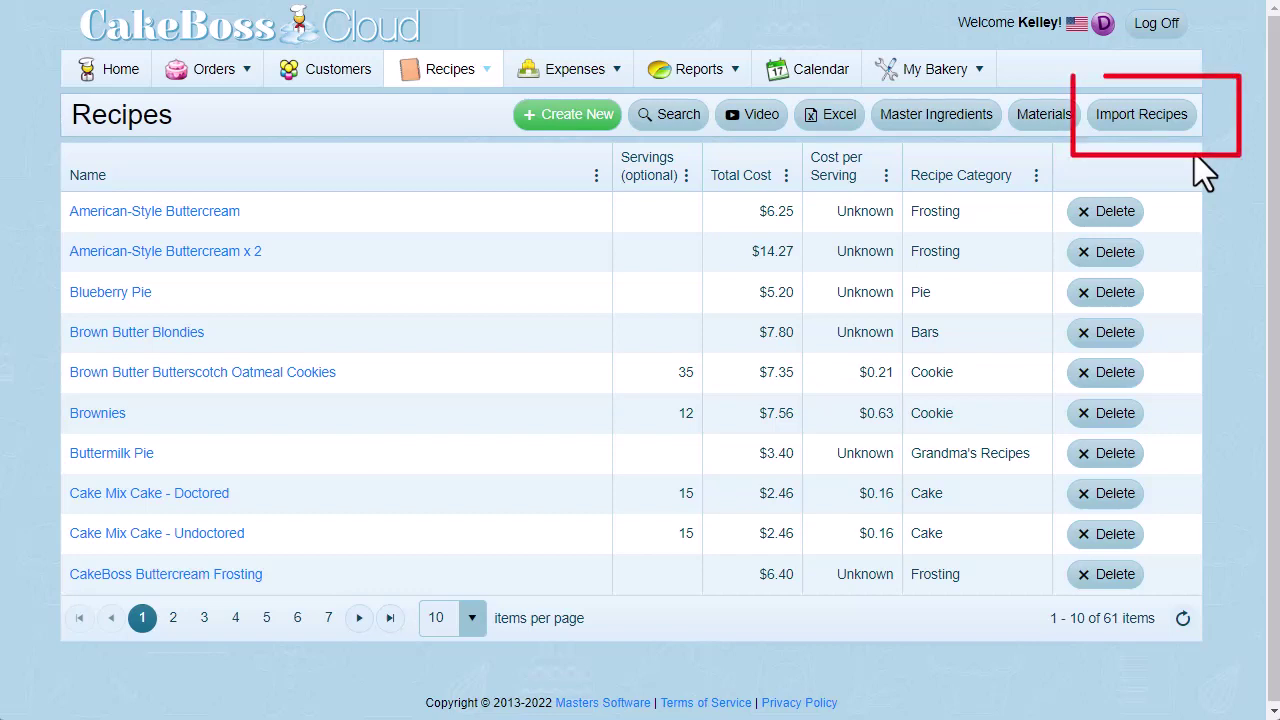
# - Browse the shared import recipes and tick Marshmallow Lovers Rice Krispy Treats
pyautogui.click(1151, 112)
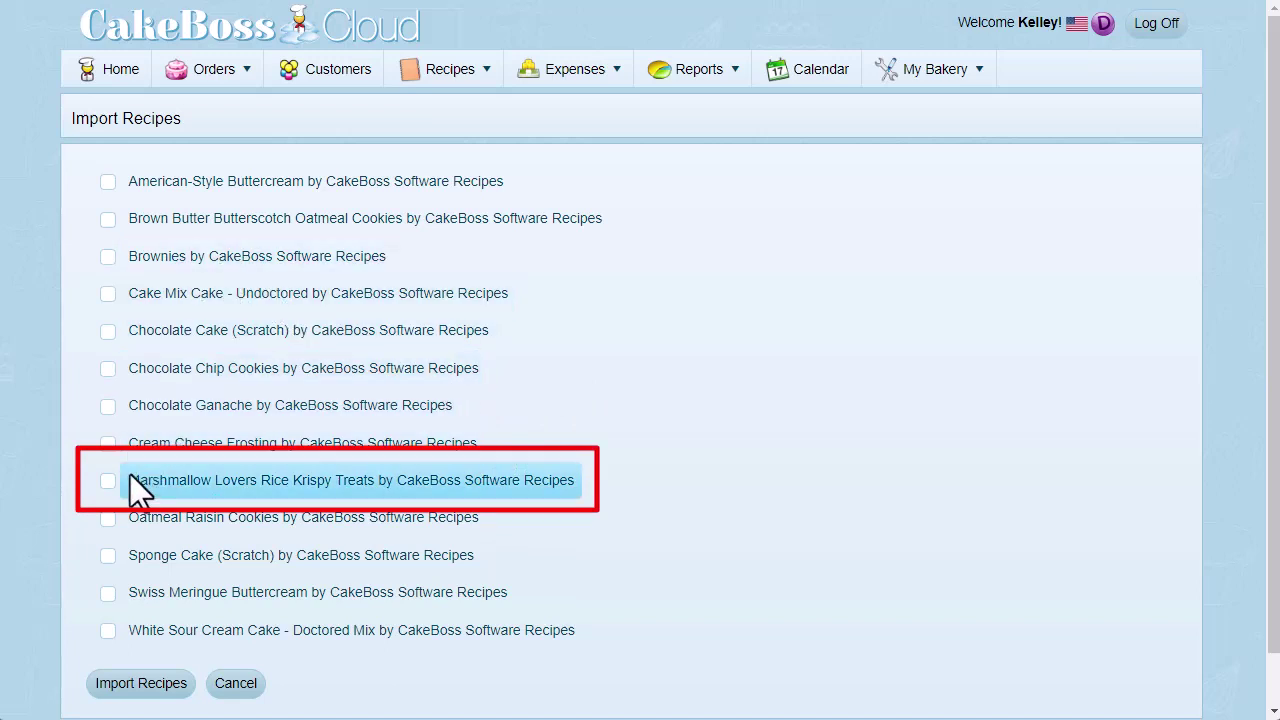
pyautogui.click(106, 482)
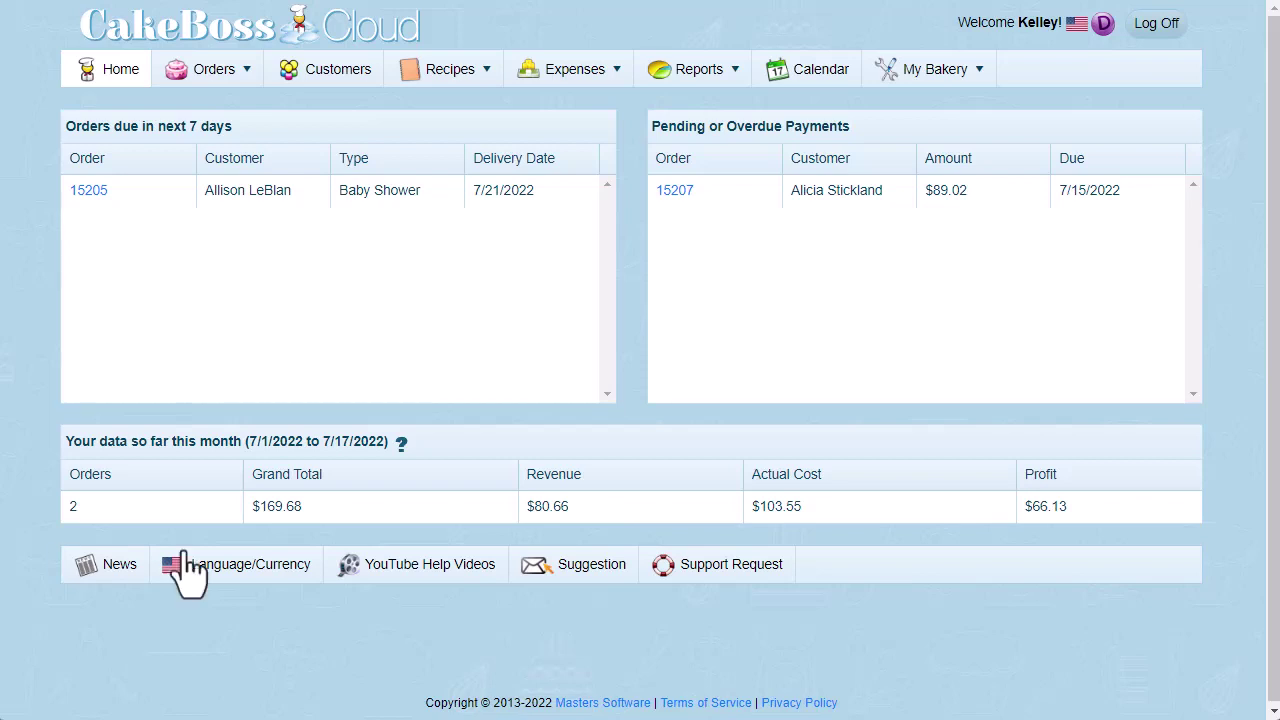
# - Create the package '1 Rice Krispy Square' in the Cookies and Bars category
pyautogui.moveTo(445, 72)
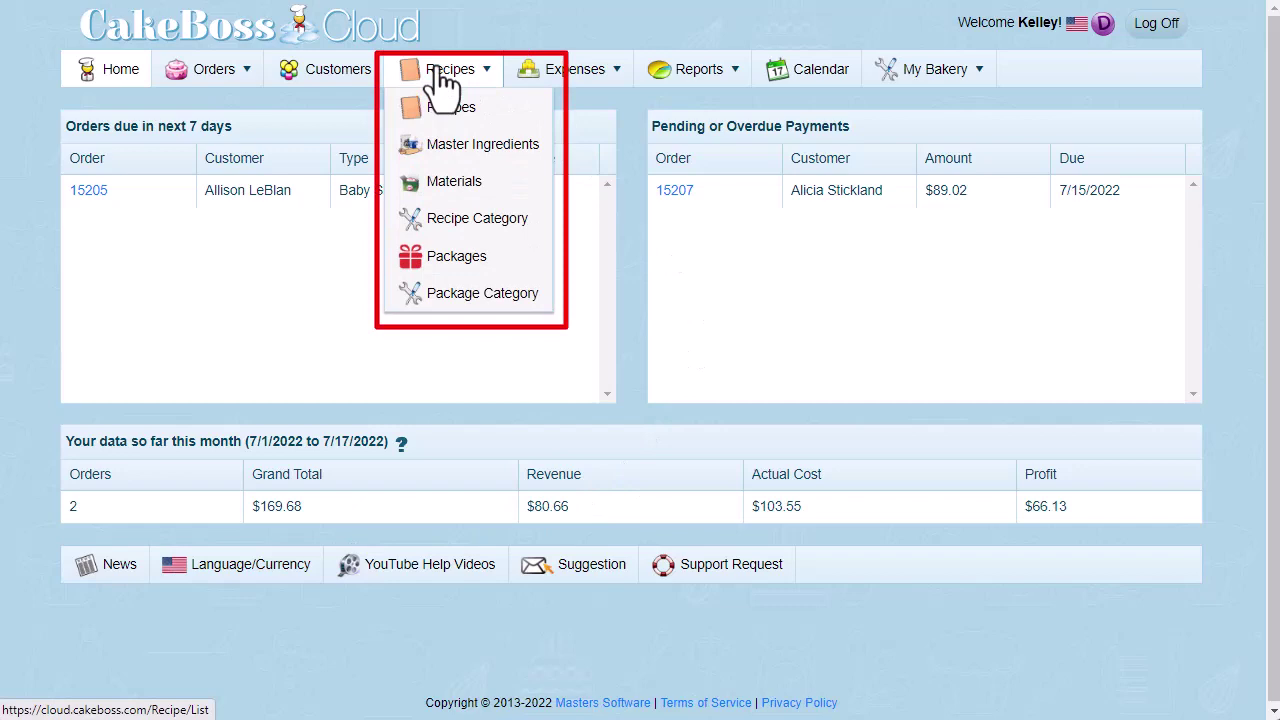
pyautogui.click(462, 262)
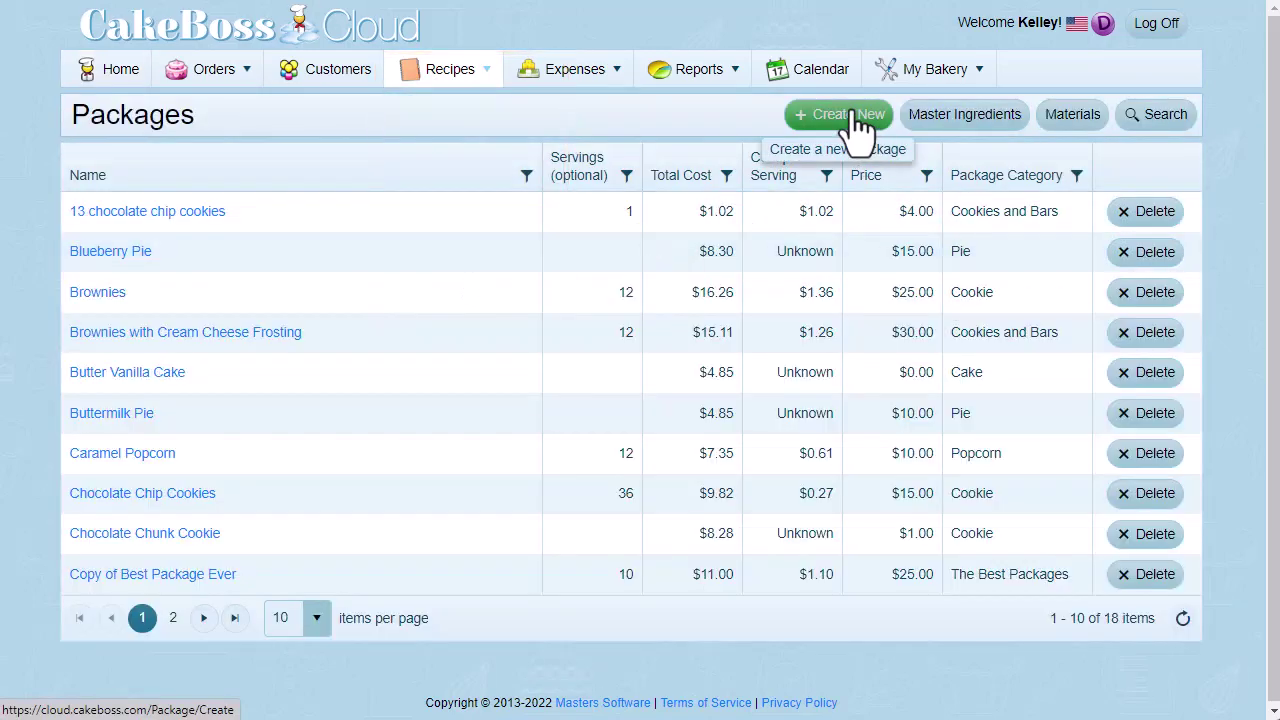
pyautogui.click(858, 125)
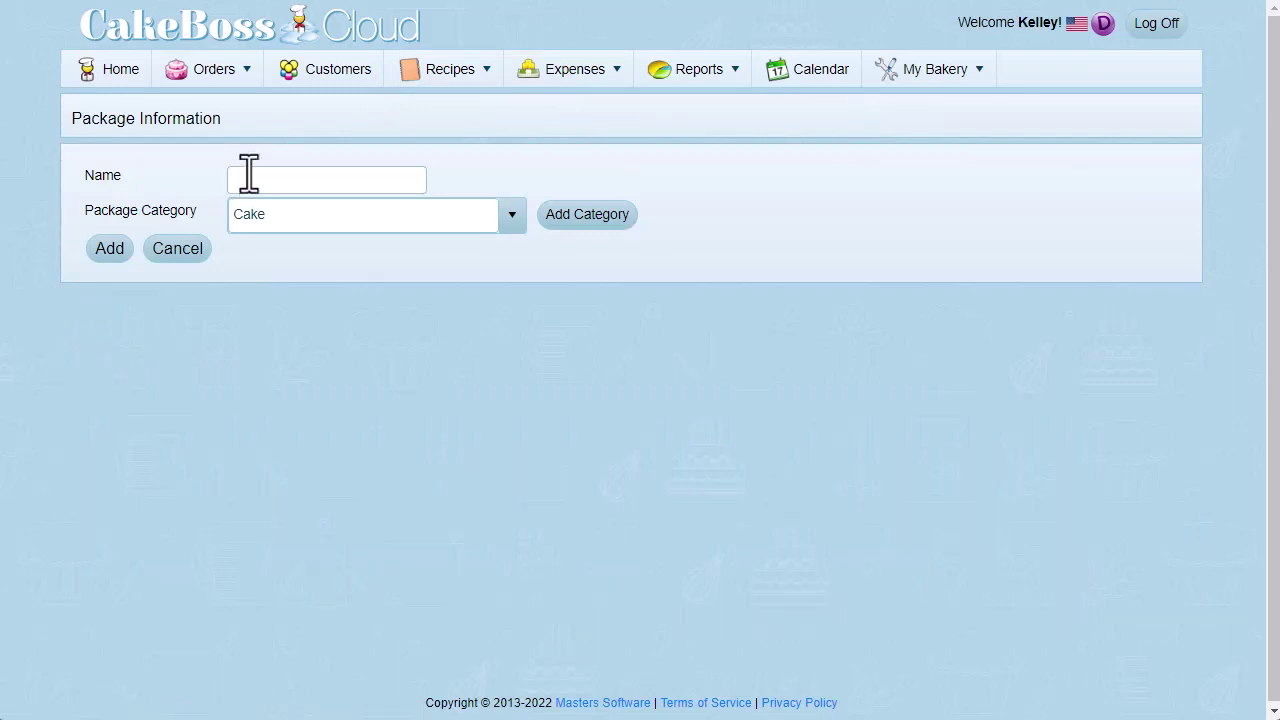
pyautogui.write('1 Rice Krispy Square')
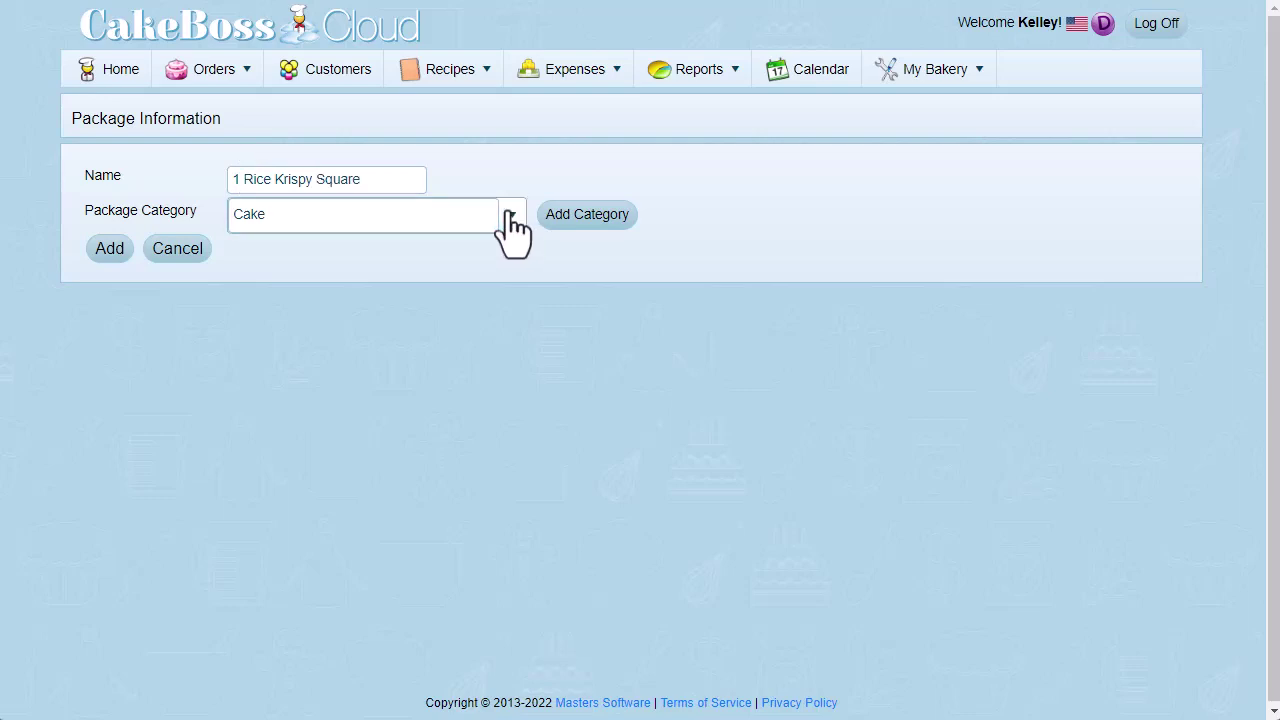
pyautogui.click(516, 218)
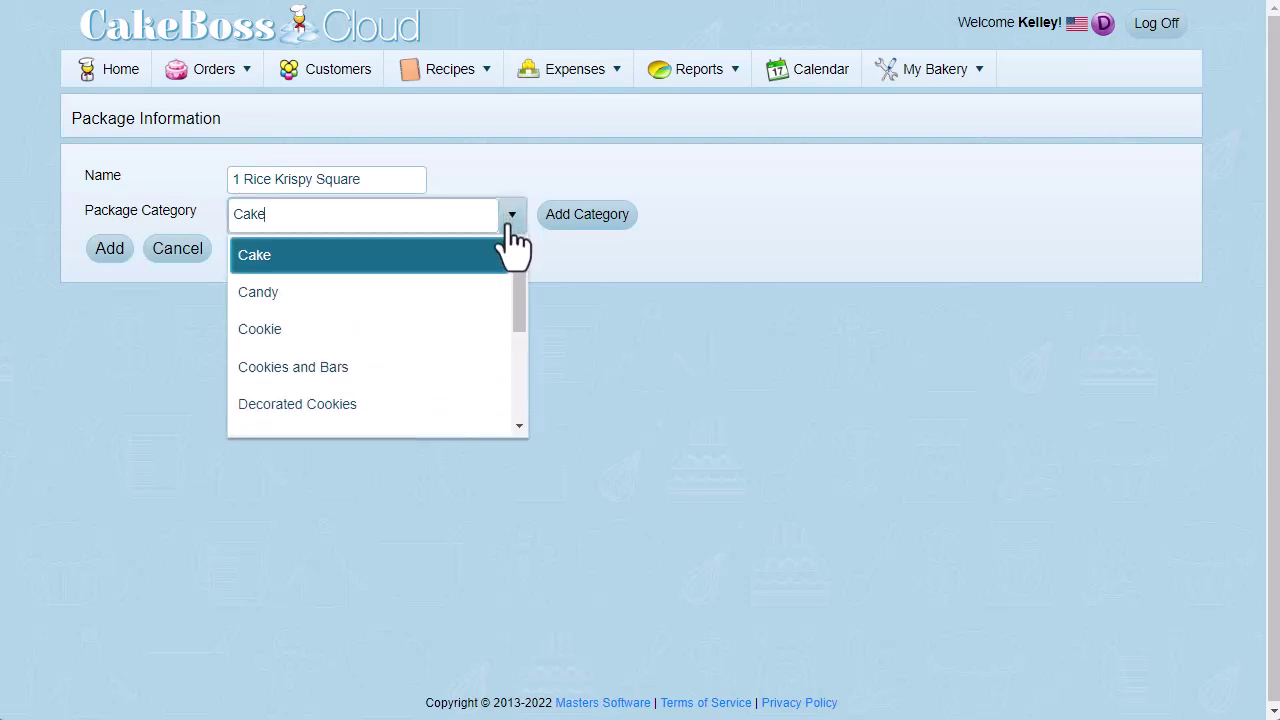
pyautogui.click(385, 385)
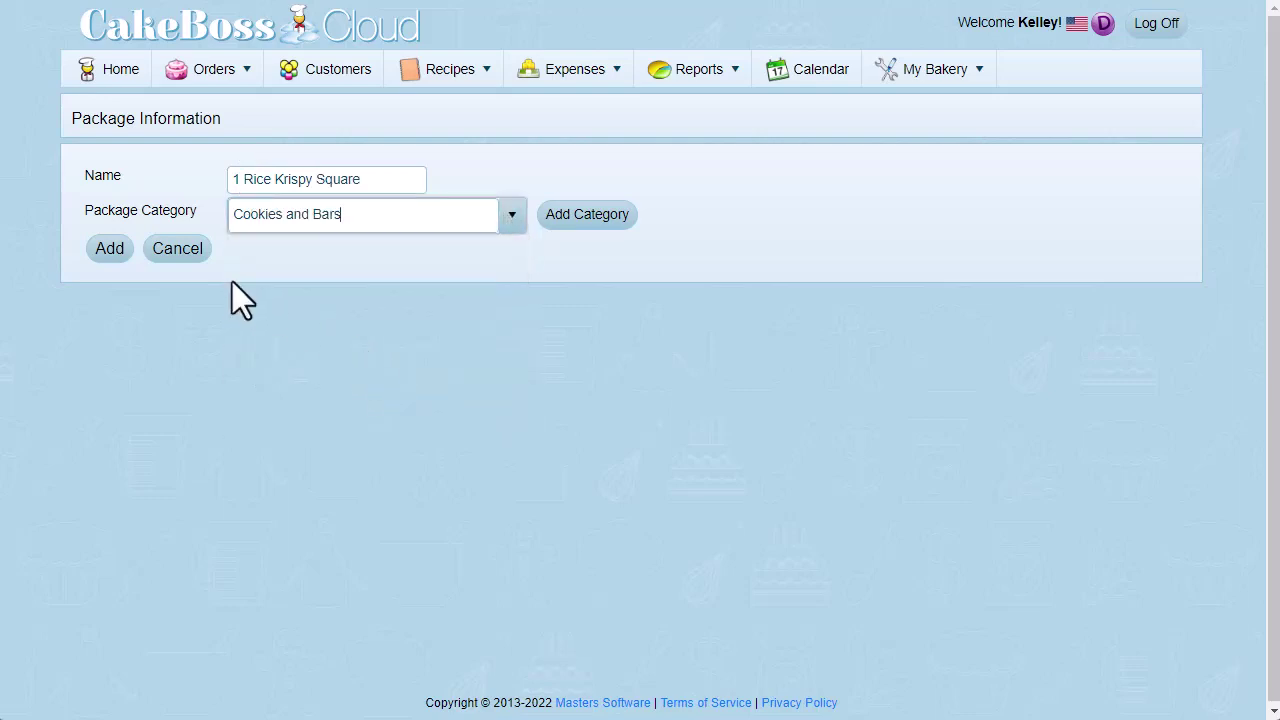
pyautogui.click(108, 250)
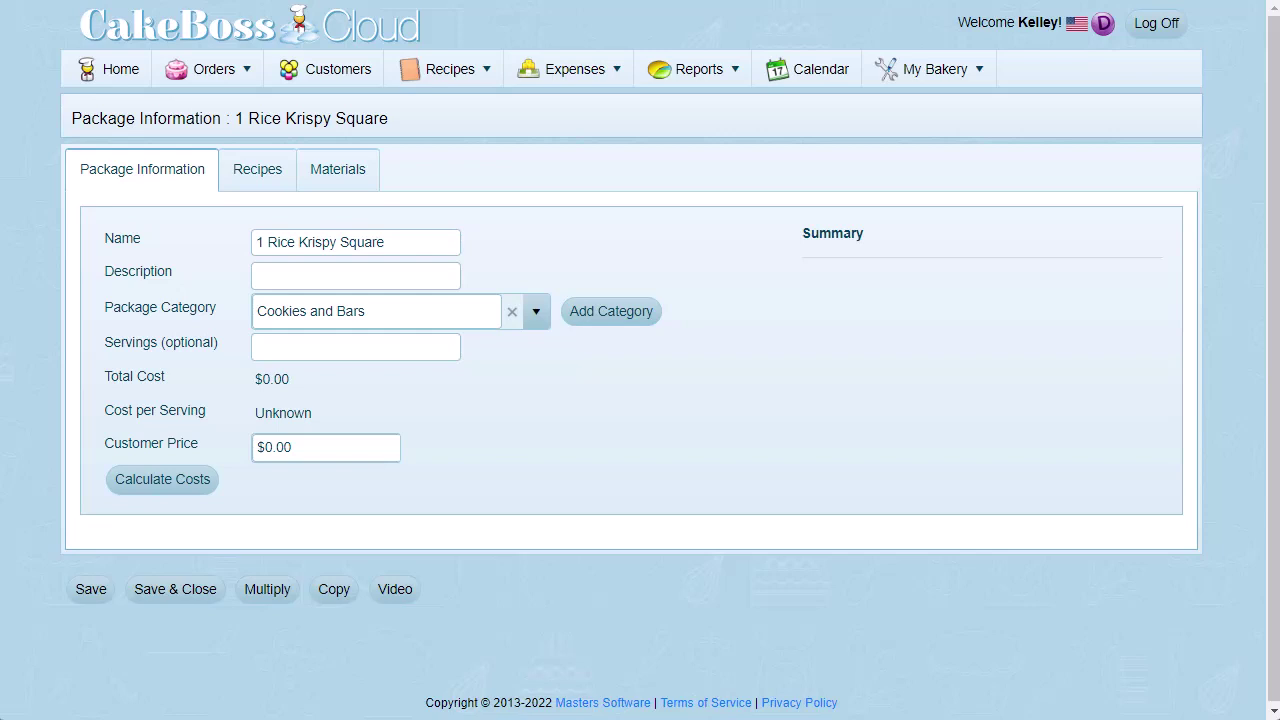
# - Add Marshmallow Lovers Rice Krispy Treats to the package with a quantity of 1/8
pyautogui.click(240, 177)
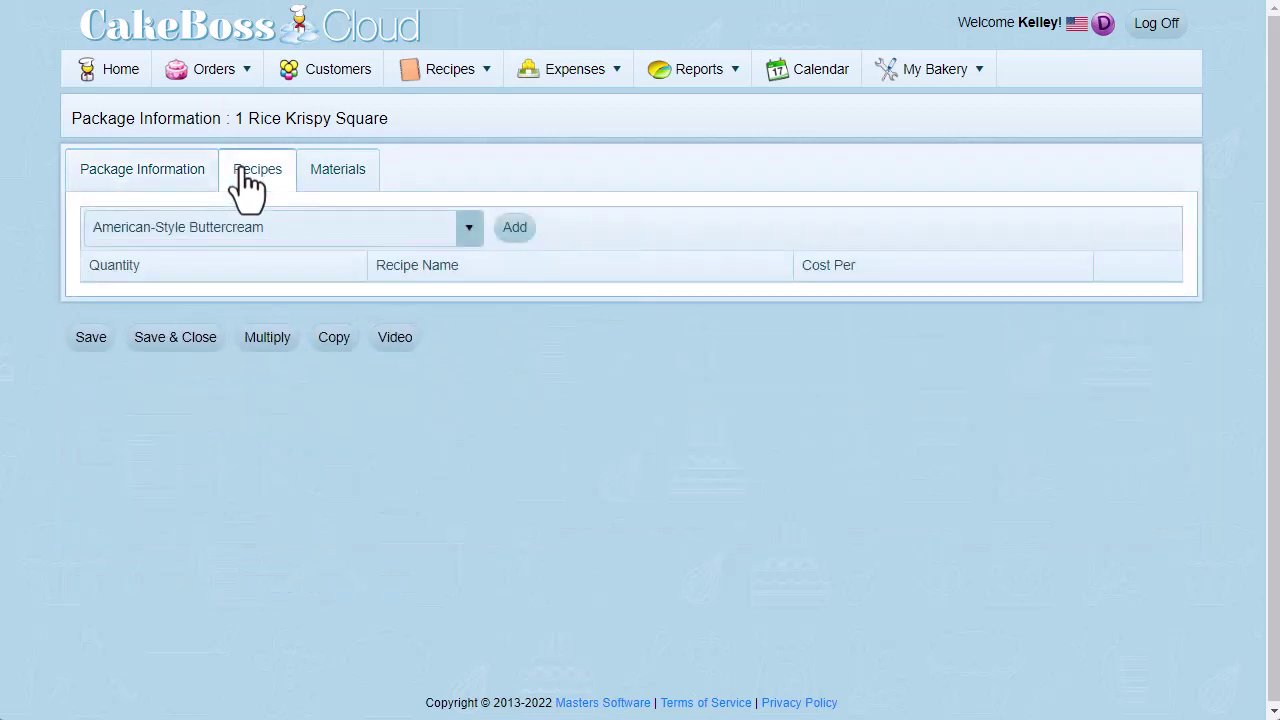
pyautogui.click(468, 232)
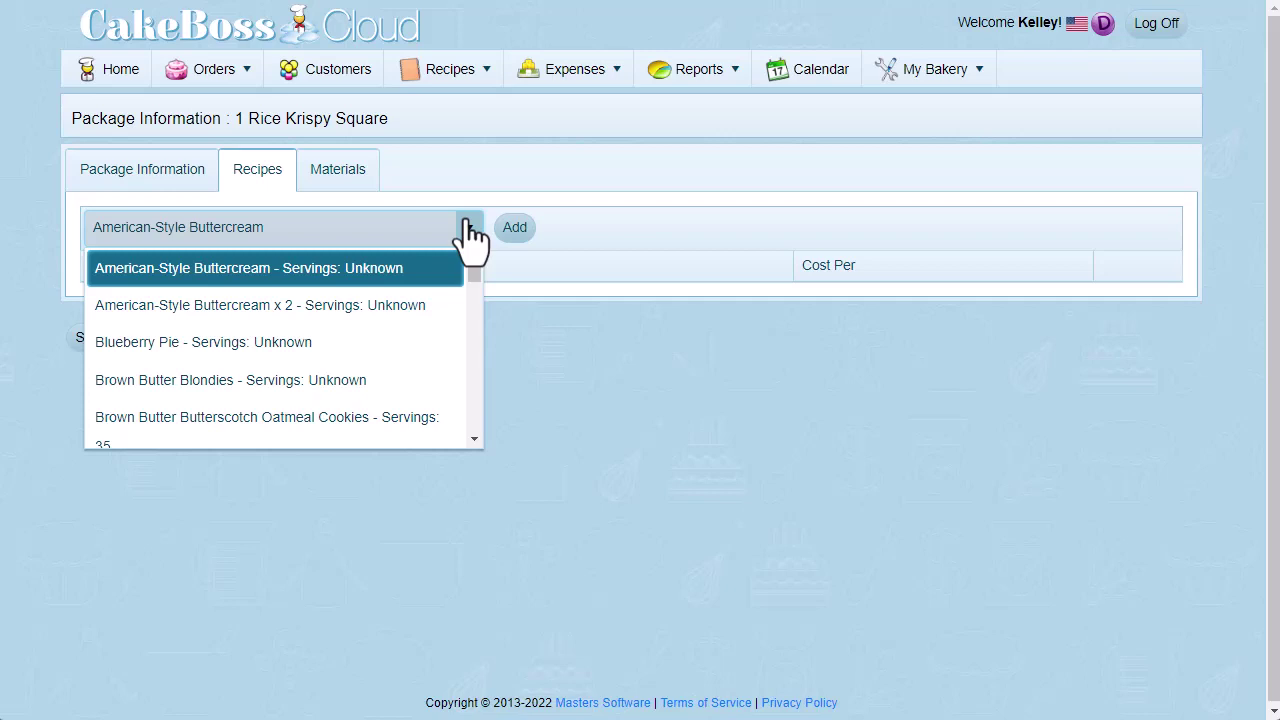
pyautogui.press('m')
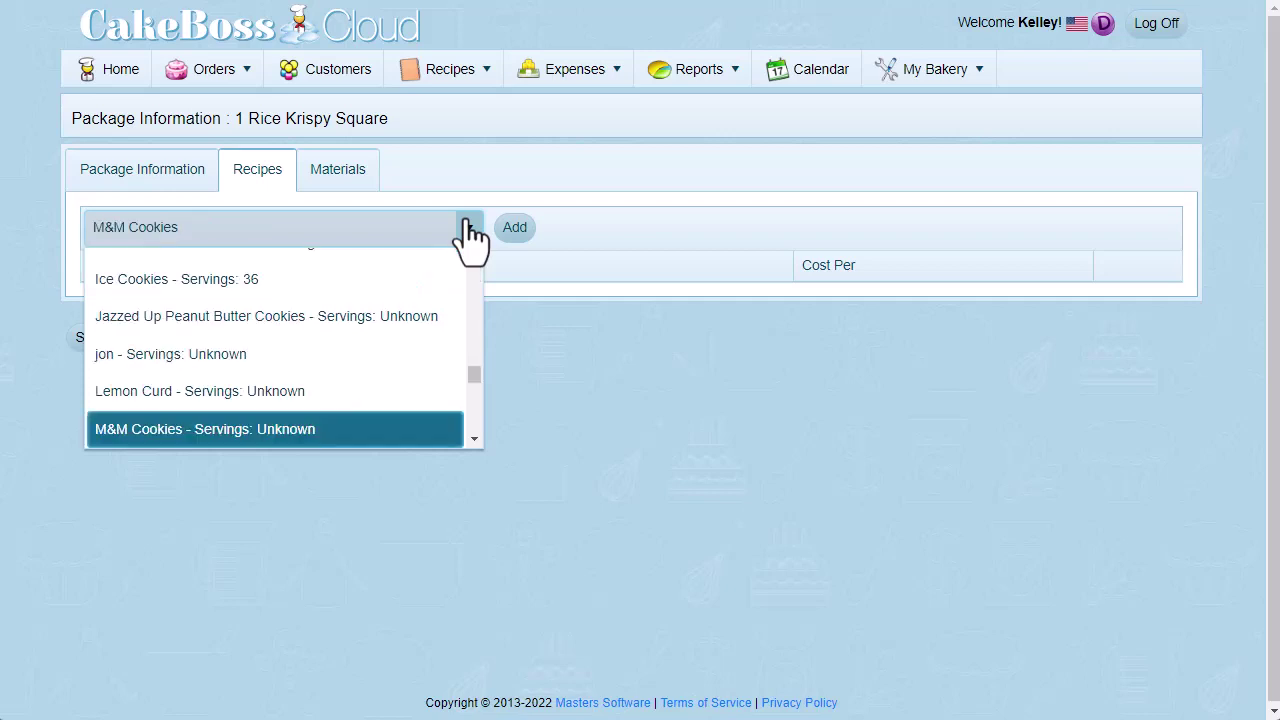
pyautogui.press('m')
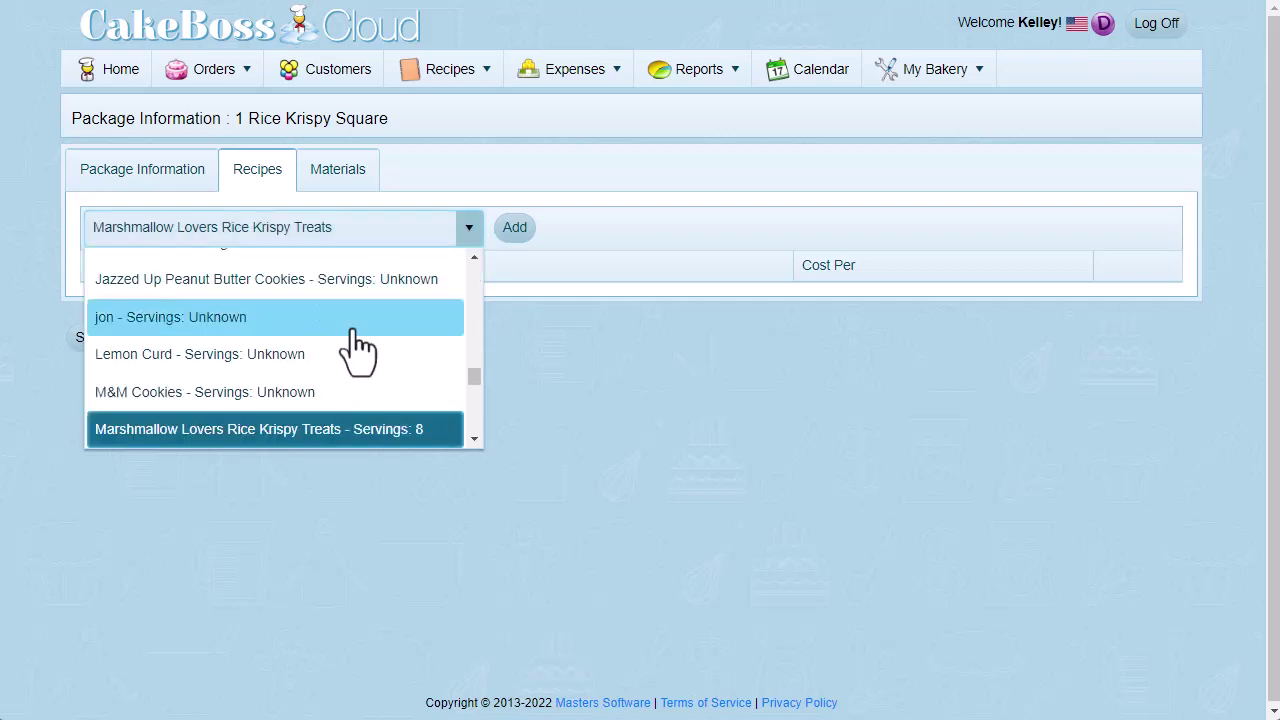
pyautogui.click(326, 432)
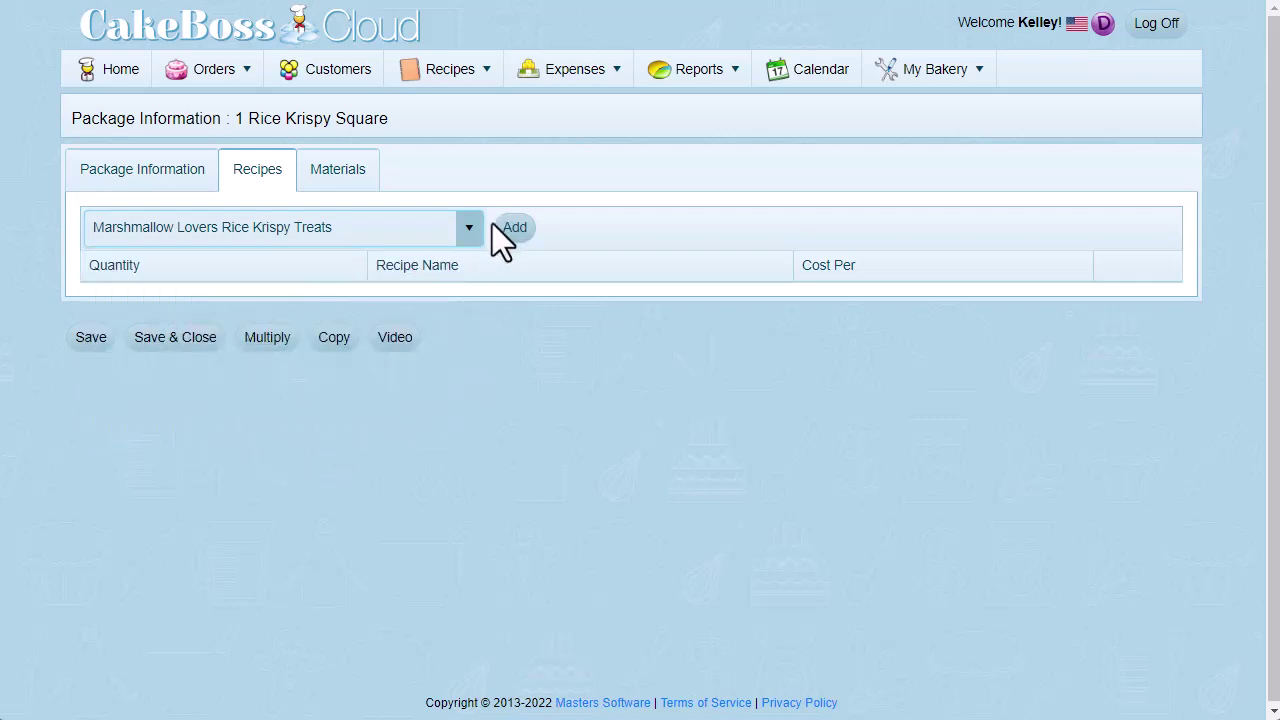
pyautogui.click(517, 229)
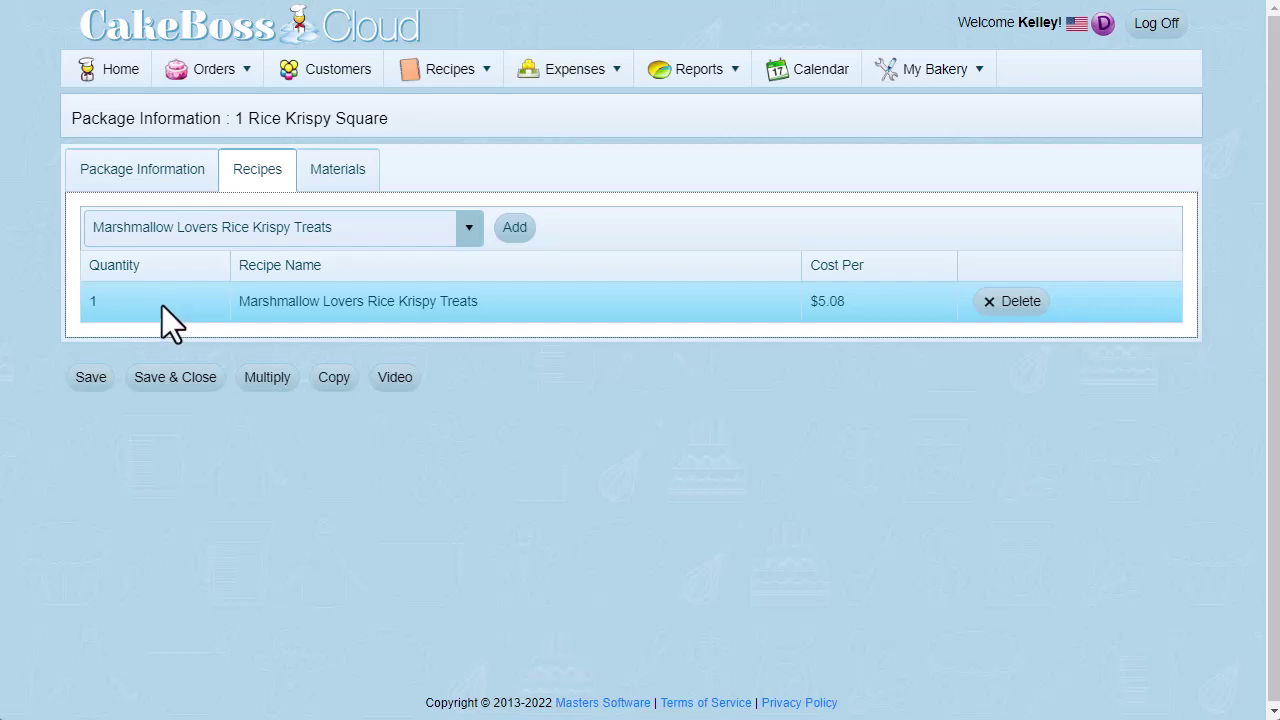
pyautogui.click(162, 306)
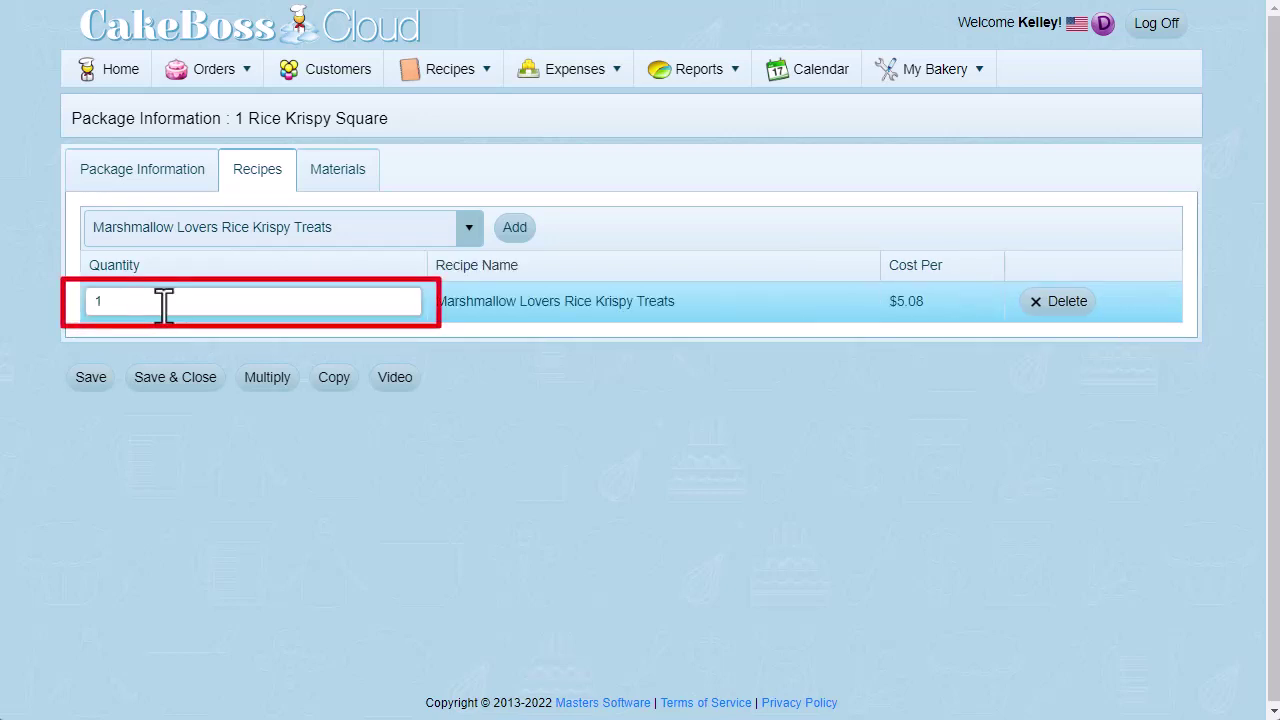
pyautogui.write('/8')
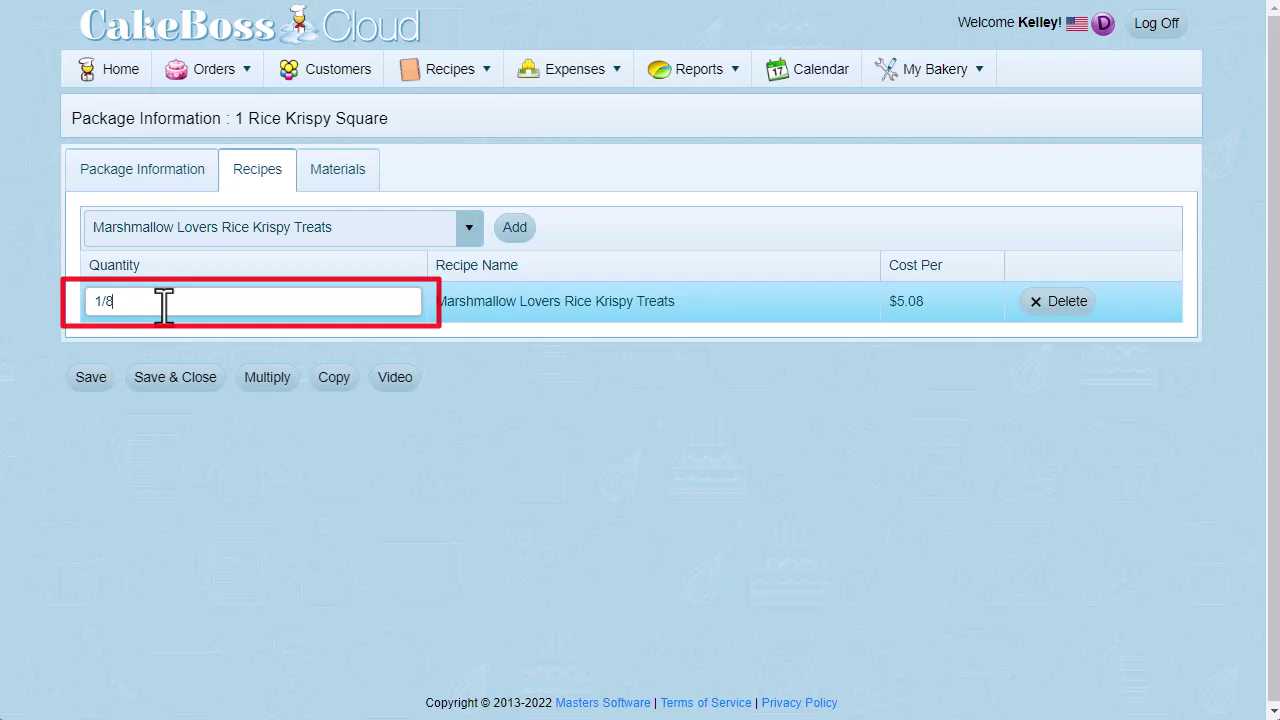
pyautogui.press('Return')
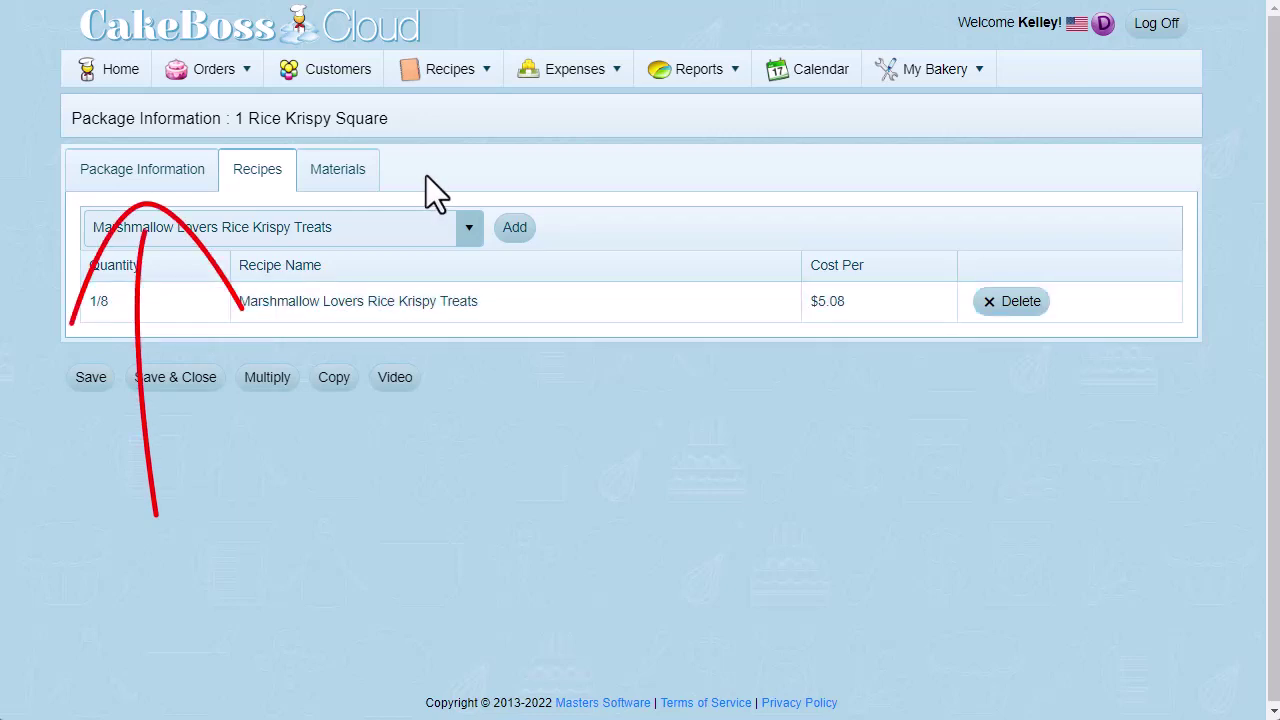
# - Add one 5" plastic clamshell ($0.39) to the package's materials
pyautogui.click(328, 175)
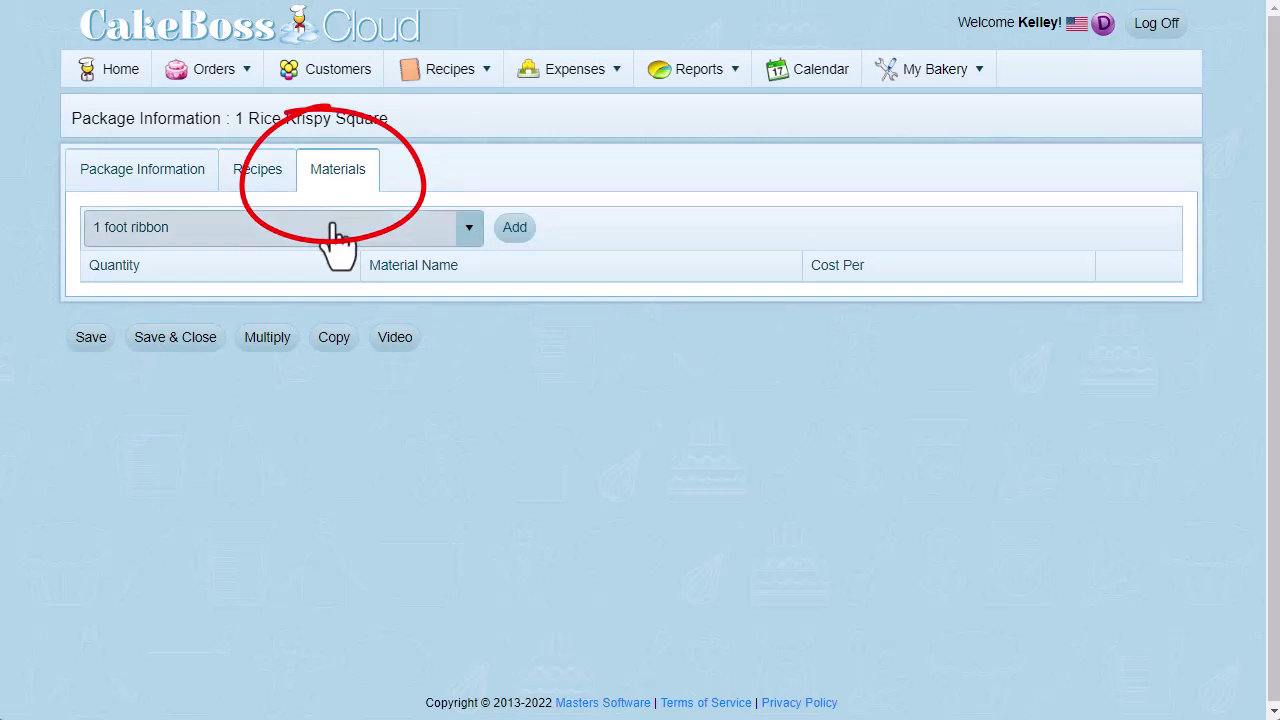
pyautogui.click(334, 226)
pyautogui.press('5')
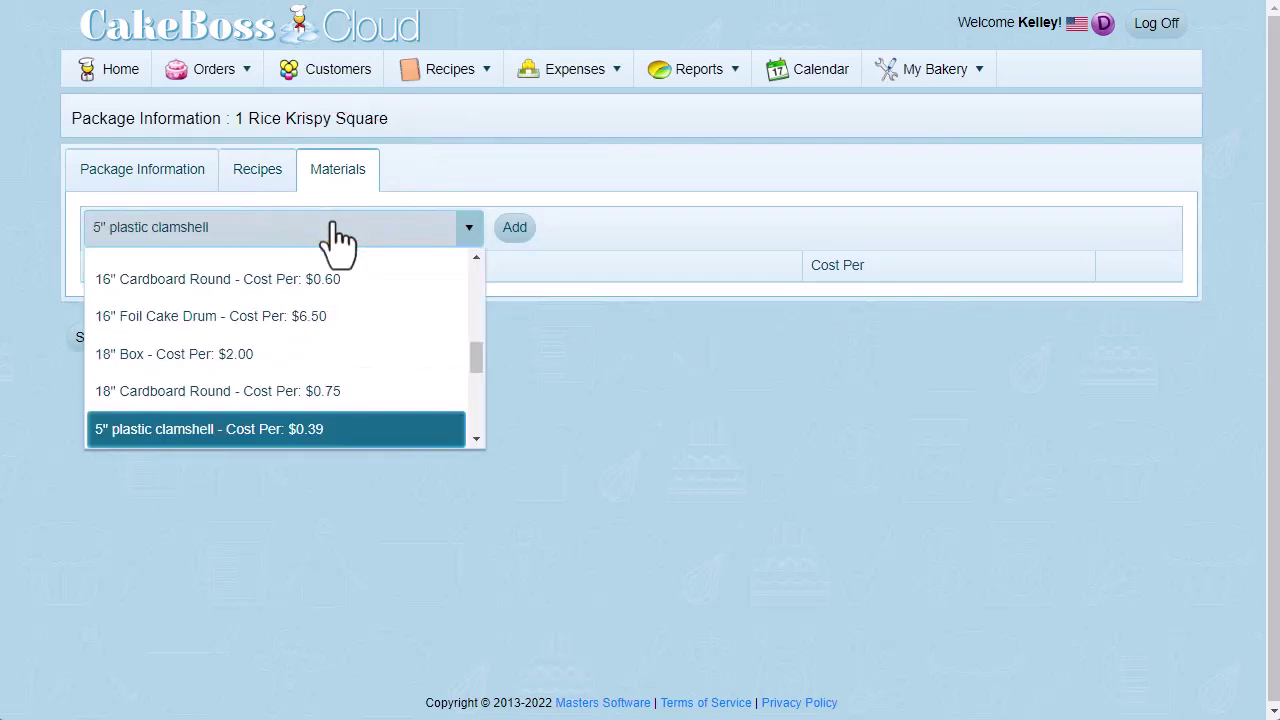
pyautogui.click(324, 430)
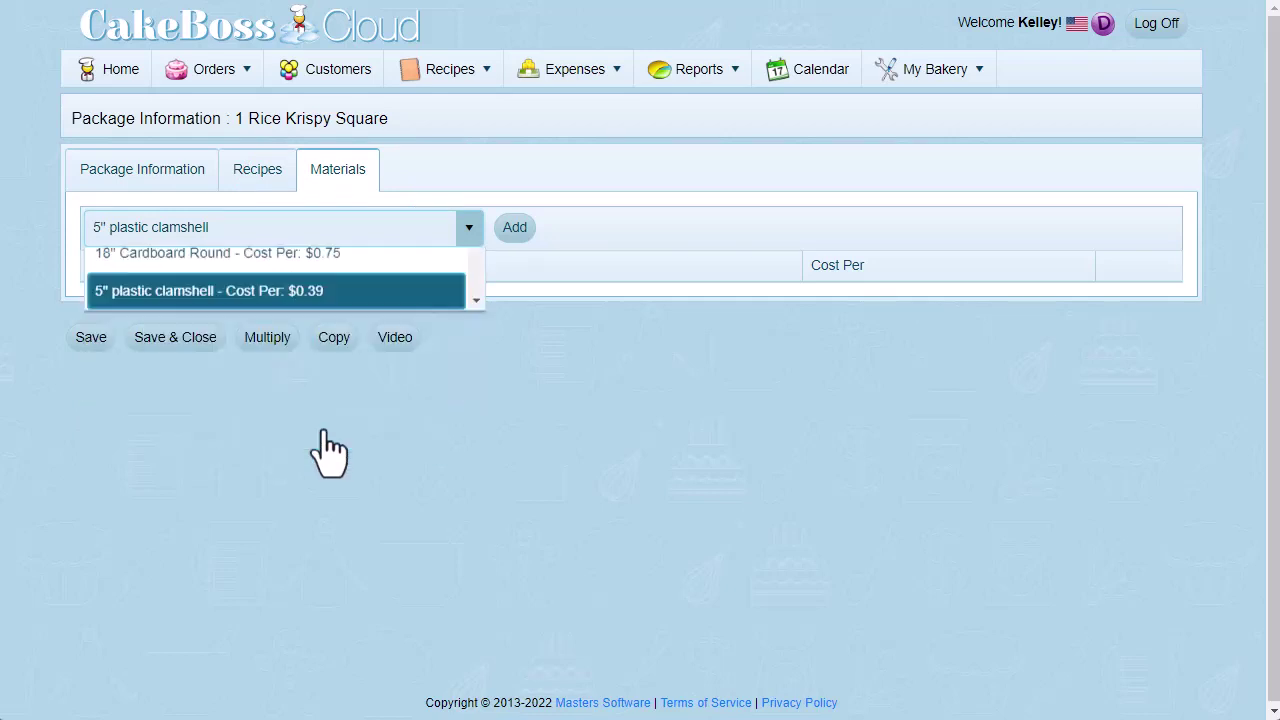
pyautogui.click(515, 230)
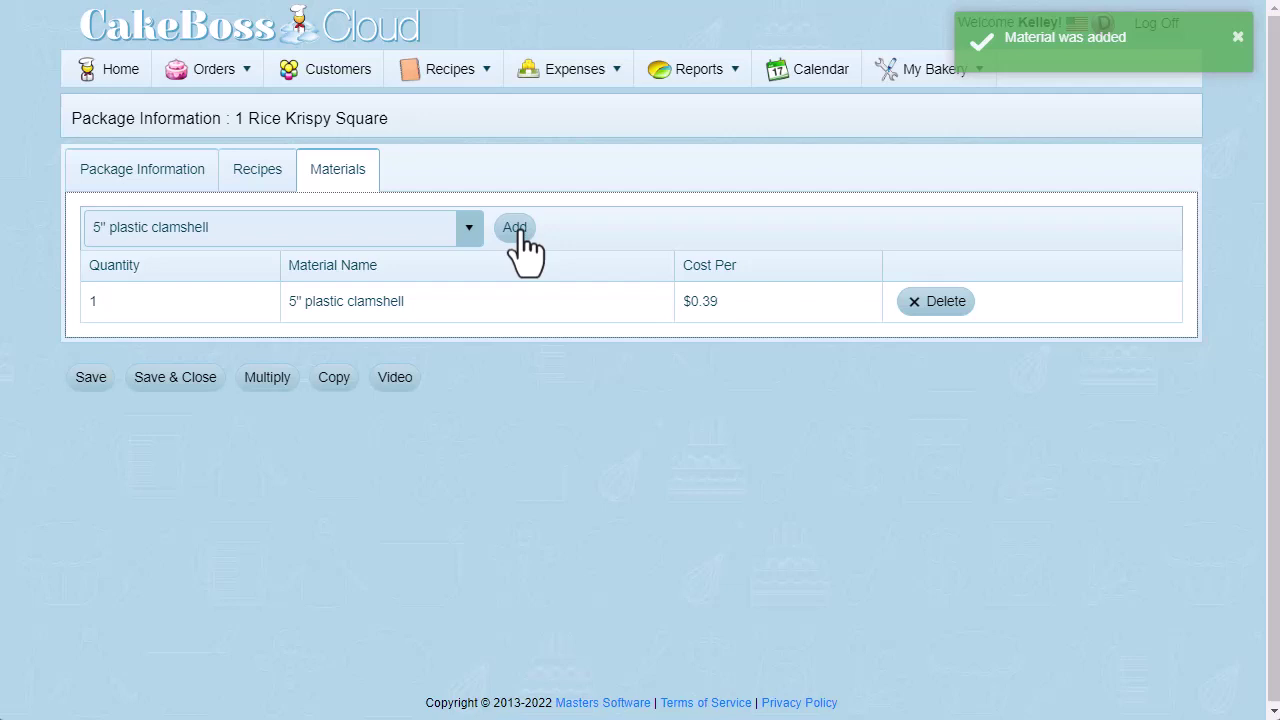
# - Recalculate the '1 Rice Krispy Square' package costs from Package Information so the total reads $1.02
pyautogui.click(118, 178)
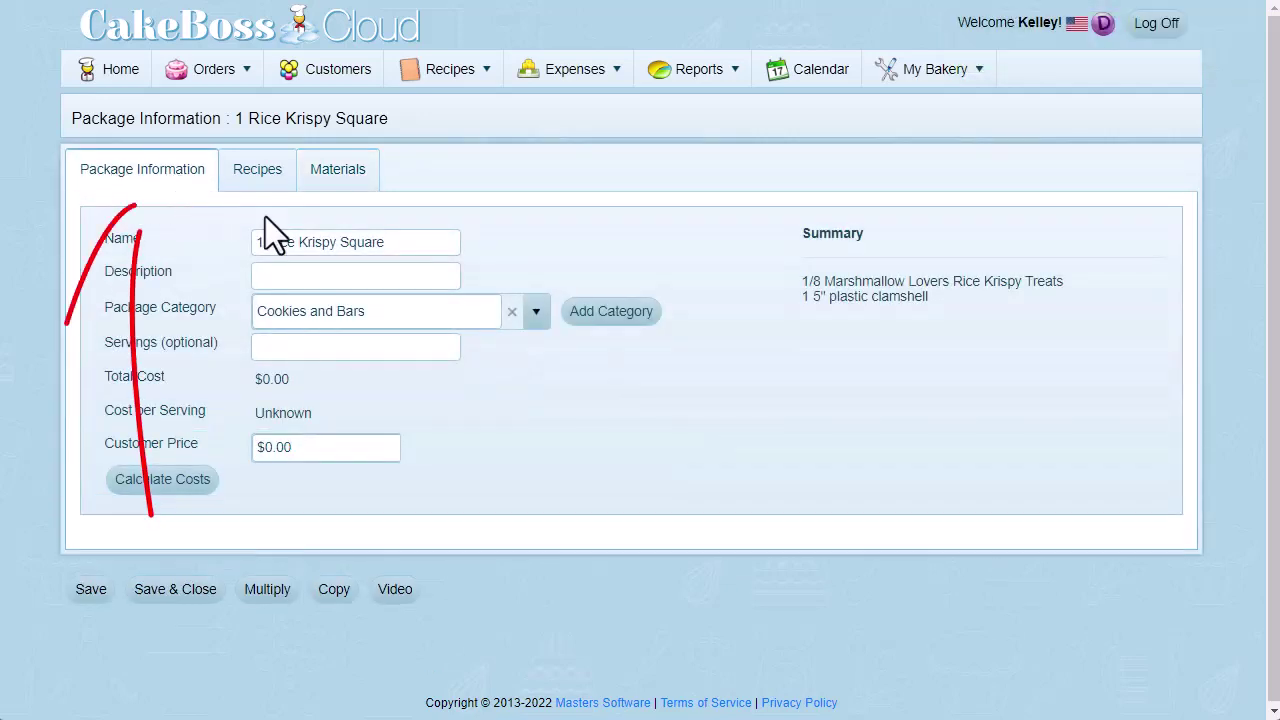
pyautogui.click(172, 482)
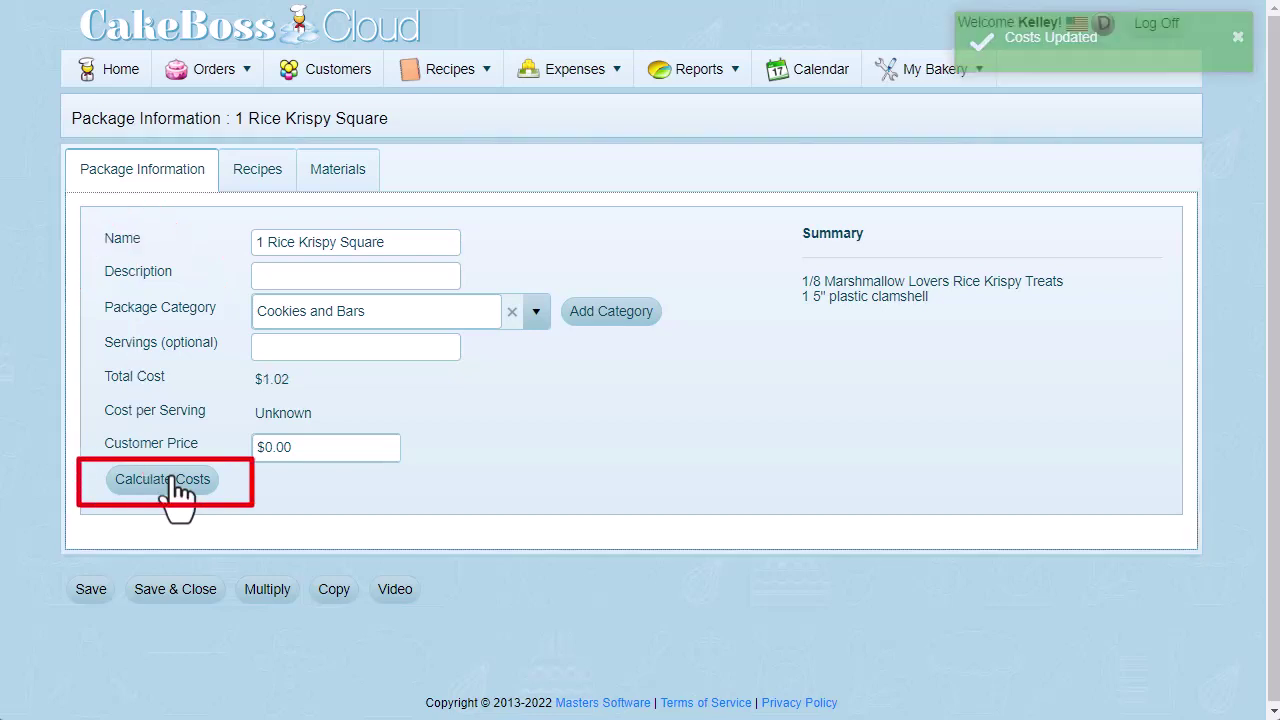